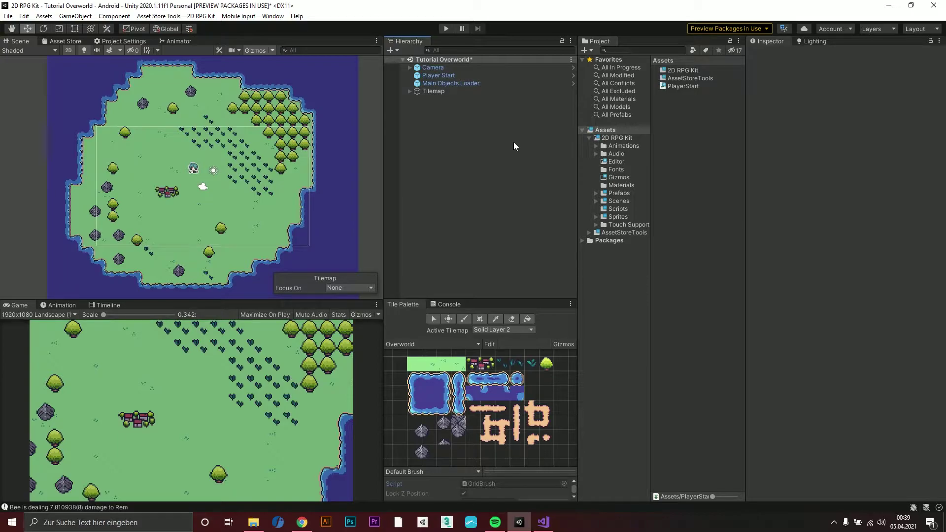
Add a Battle Area object from the 2D RPG Kit objects to the Tutorial Overworld scene.
{"action": "left_click", "coordinate": [596, 193]}
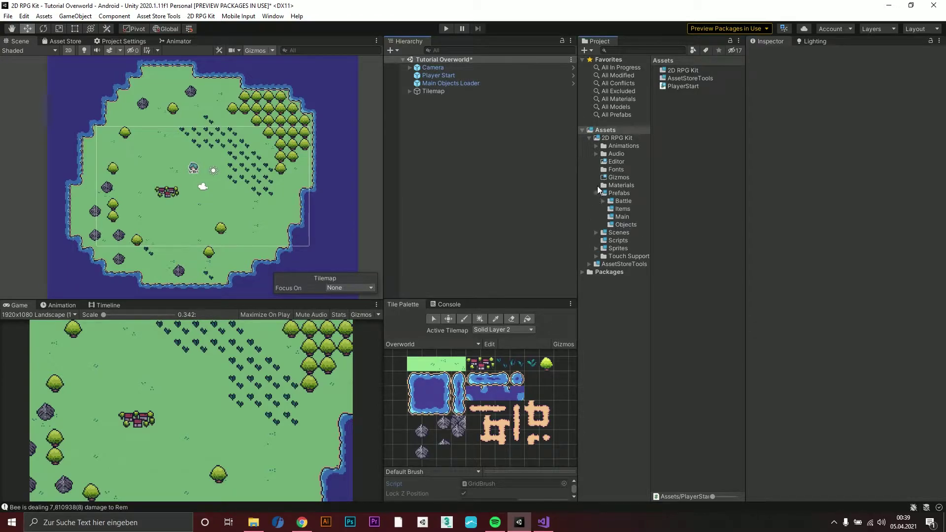
{"action": "left_click", "coordinate": [616, 225]}
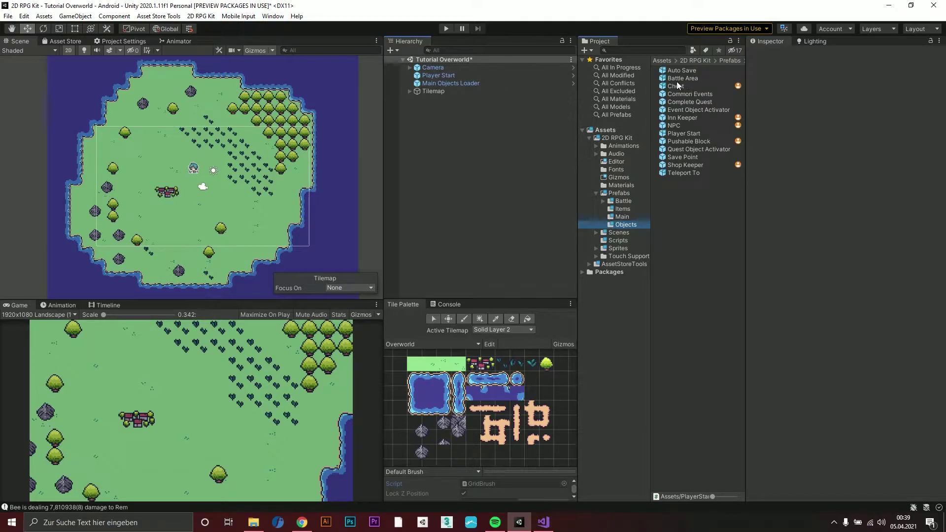
{"action": "right_click", "coordinate": [451, 118]}
{"action": "mouse_move", "coordinate": [474, 246]}
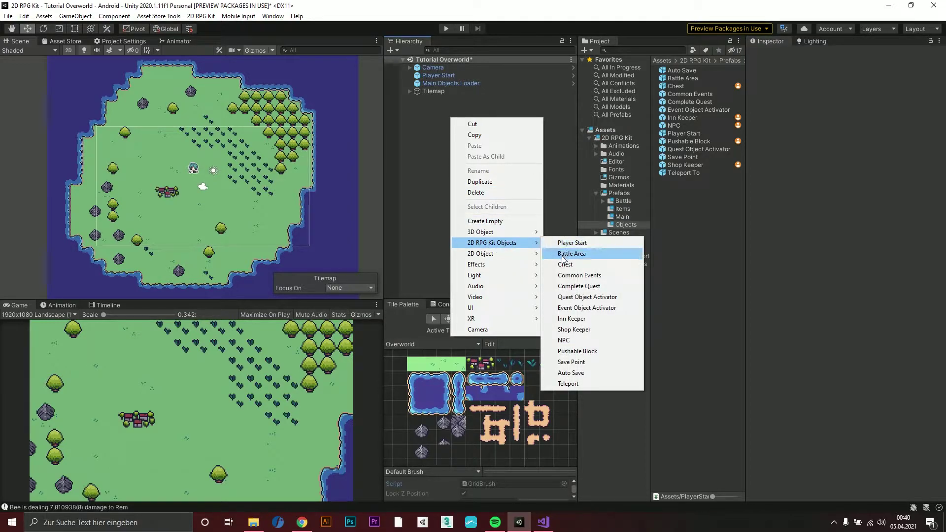
{"action": "left_click", "coordinate": [582, 256]}
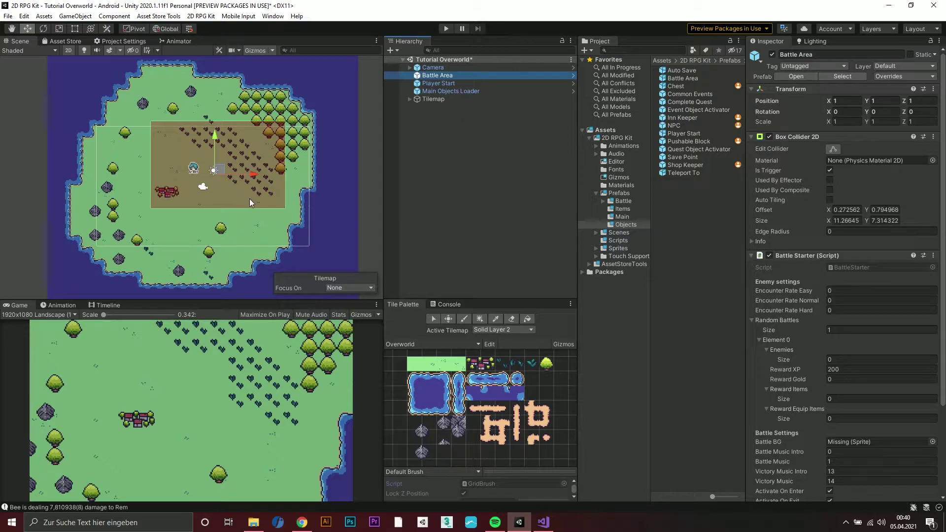
Resize the Battle Area's box collider to about 20.9 by 18.8 so it covers the whole island.
{"action": "left_click", "coordinate": [832, 149]}
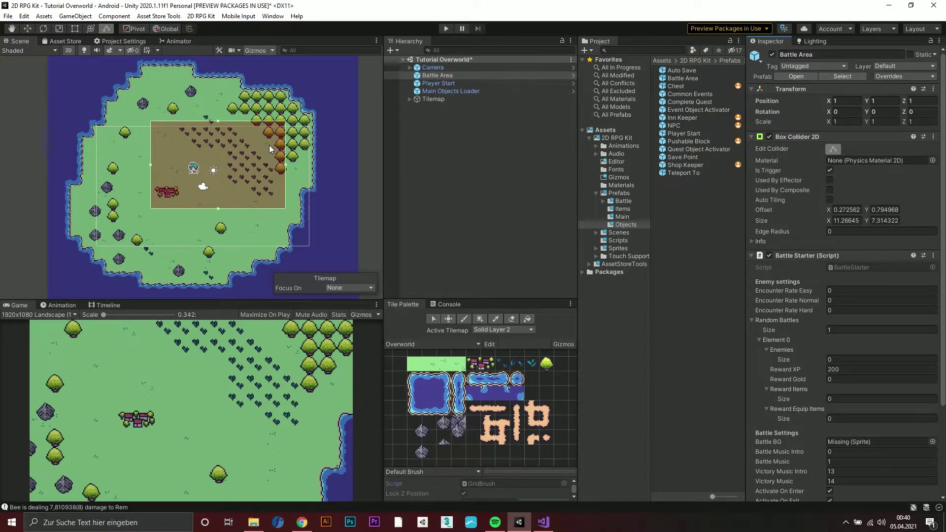
{"action": "left_click_drag", "start_coordinate": [286, 166], "coordinate": [316, 164]}
{"action": "left_click_drag", "start_coordinate": [235, 120], "coordinate": [228, 66]}
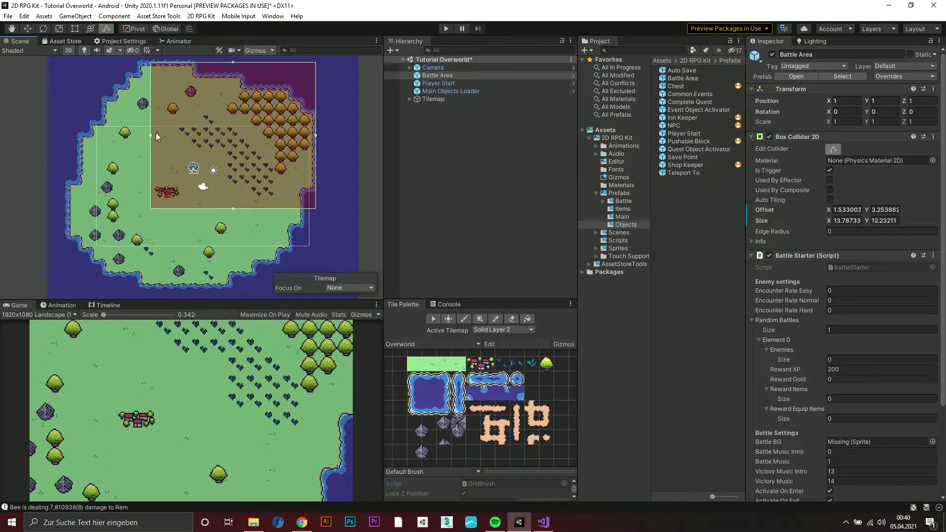
{"action": "left_click_drag", "start_coordinate": [153, 134], "coordinate": [65, 138]}
{"action": "left_click_drag", "start_coordinate": [189, 209], "coordinate": [189, 292]}
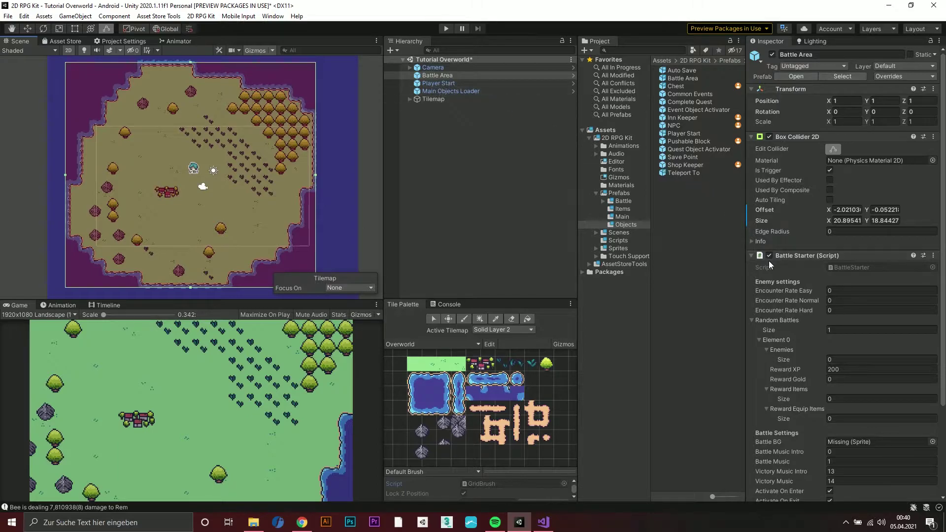
Examine the Battle Area's Battle Starter settings and the difficulty settings among the Game Manager's debugging options.
{"action": "scroll", "coordinate": [788, 259], "scroll_direction": "down", "scroll_amount": 2}
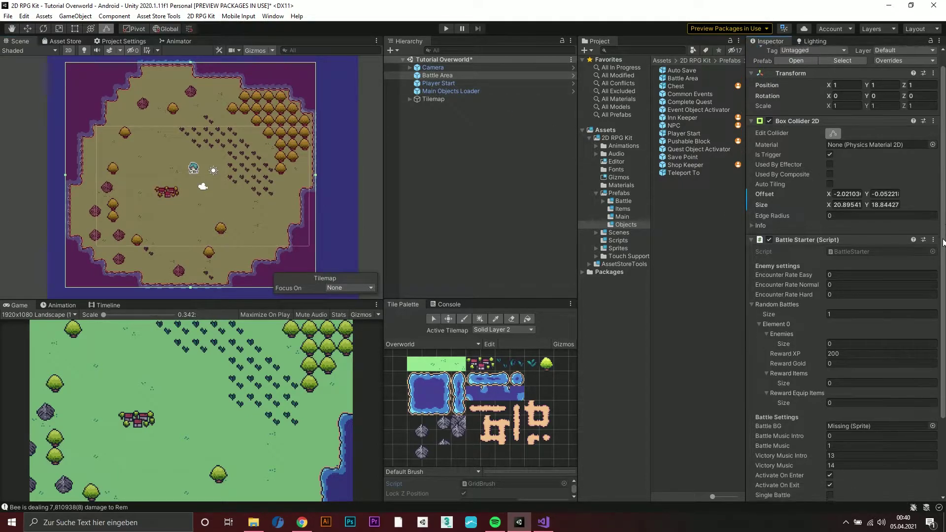
{"action": "scroll", "coordinate": [845, 274], "scroll_direction": "down", "scroll_amount": 3}
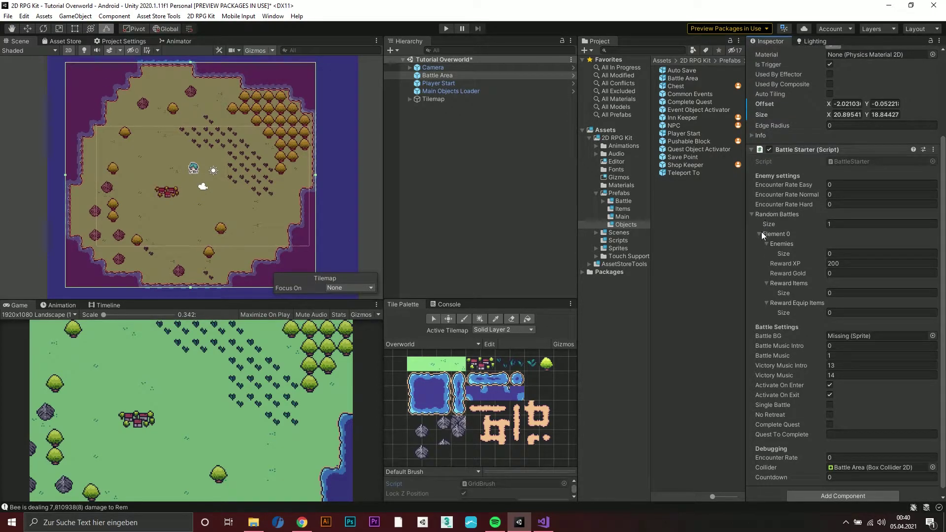
{"action": "left_click", "coordinate": [760, 234]}
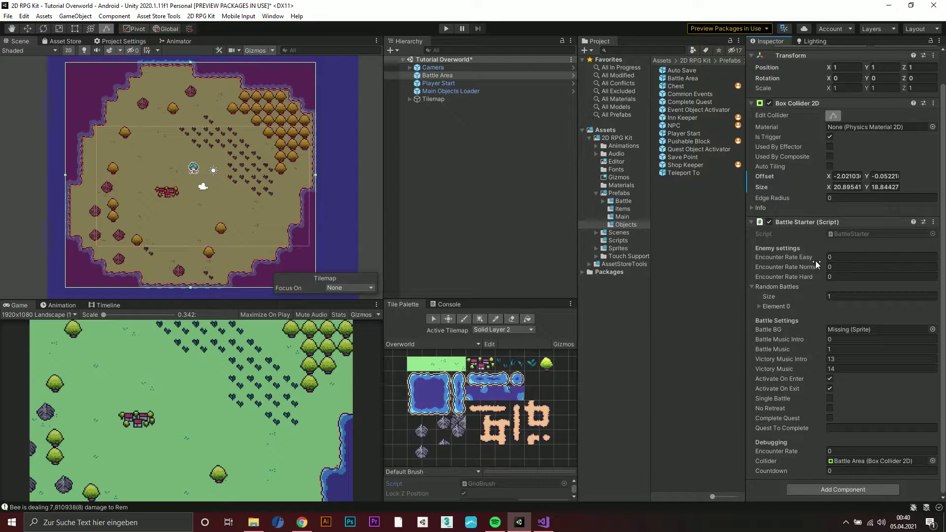
{"action": "mouse_move", "coordinate": [817, 279]}
{"action": "left_click", "coordinate": [206, 17]}
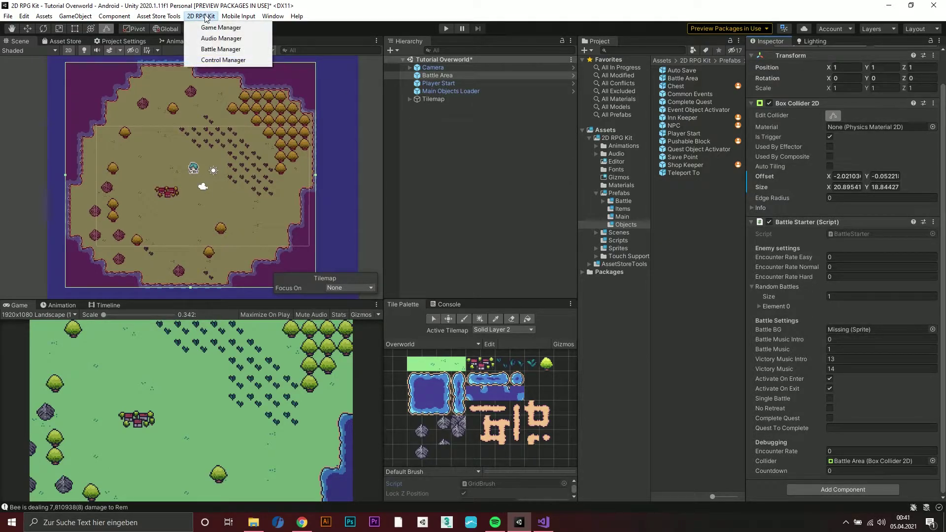
{"action": "left_click", "coordinate": [206, 28]}
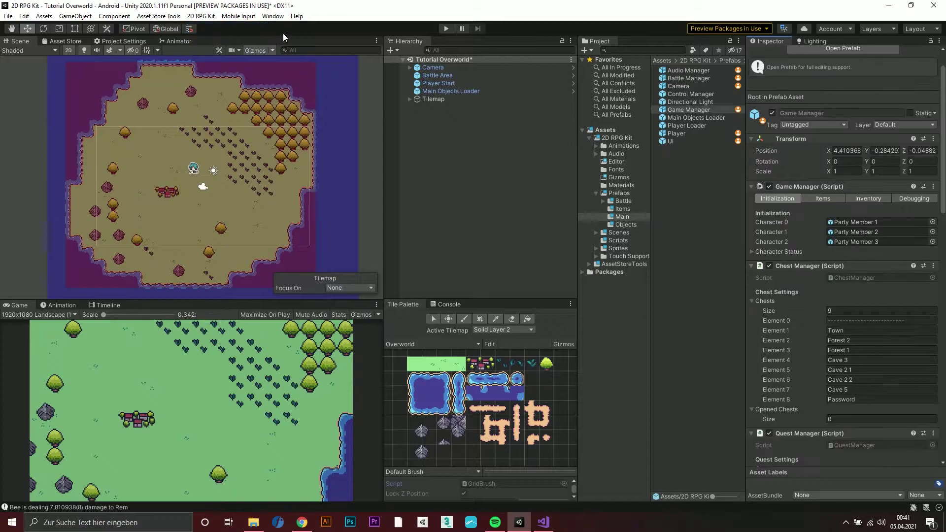
{"action": "left_click", "coordinate": [915, 198]}
{"action": "left_click_drag", "start_coordinate": [944, 172], "coordinate": [910, 244]}
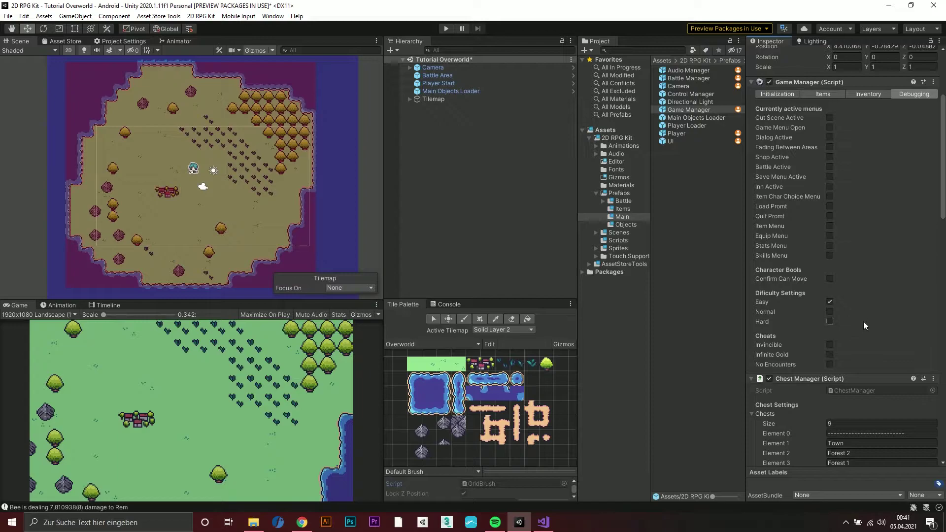
Set the Battle Area's encounter rates to 5 for easy, 4 for normal and 3 for hard.
{"action": "left_click", "coordinate": [454, 75]}
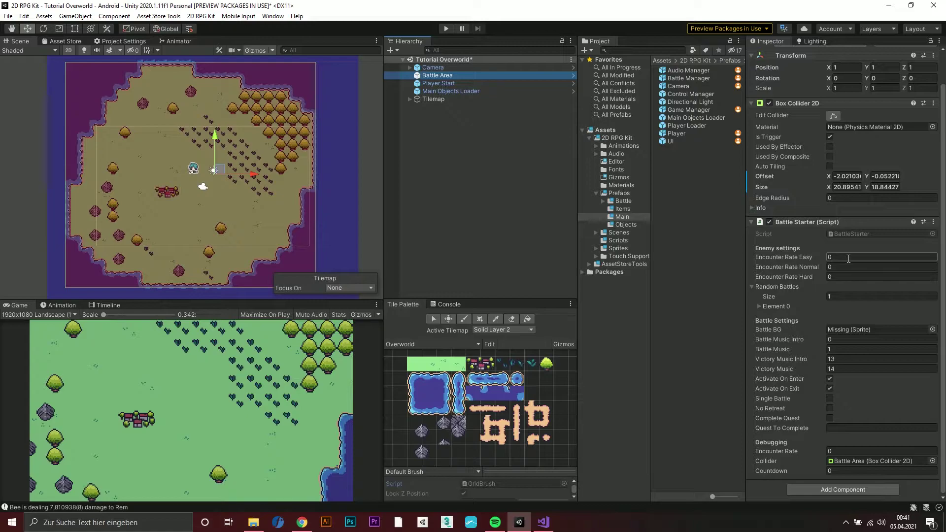
{"action": "left_click", "coordinate": [849, 258]}
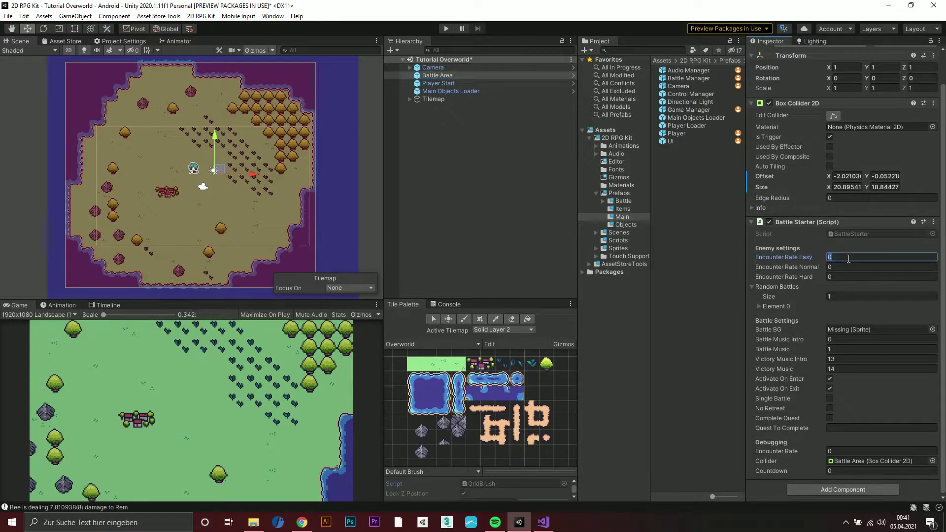
{"action": "type", "text": "5"}
{"action": "left_click", "coordinate": [841, 267]}
{"action": "type", "text": "4"}
{"action": "left_click", "coordinate": [840, 277]}
{"action": "type", "text": "3"}
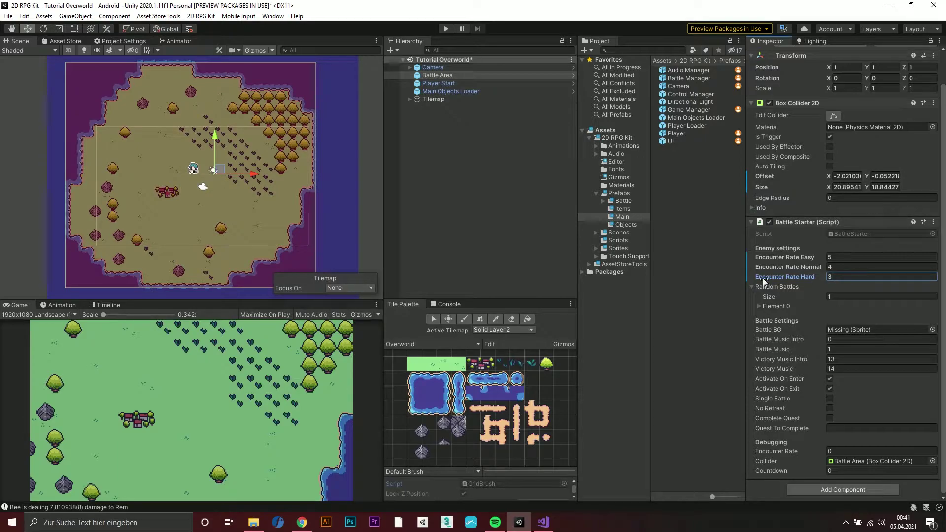
Set the number of random battles to 2 and the first battle's enemy count to 3.
{"action": "left_click", "coordinate": [836, 297]}
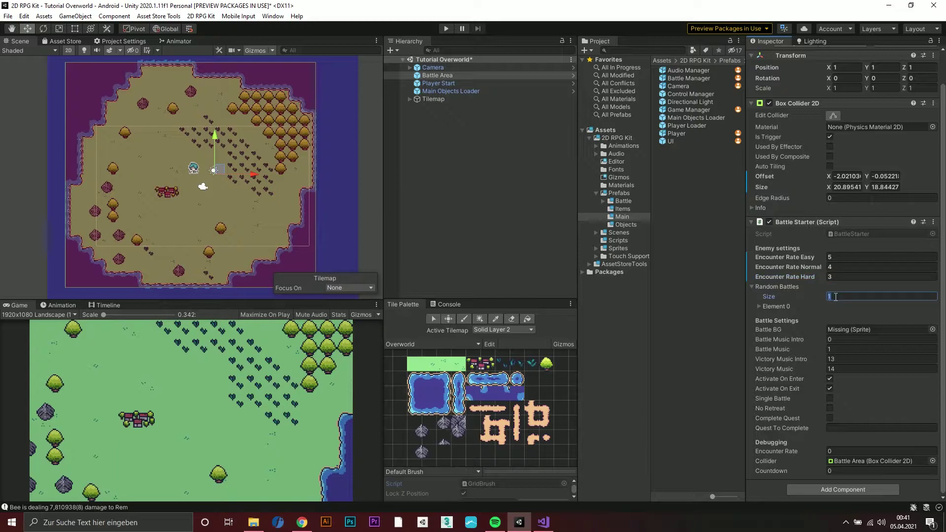
{"action": "type", "text": "2"}
{"action": "key", "text": "Return"}
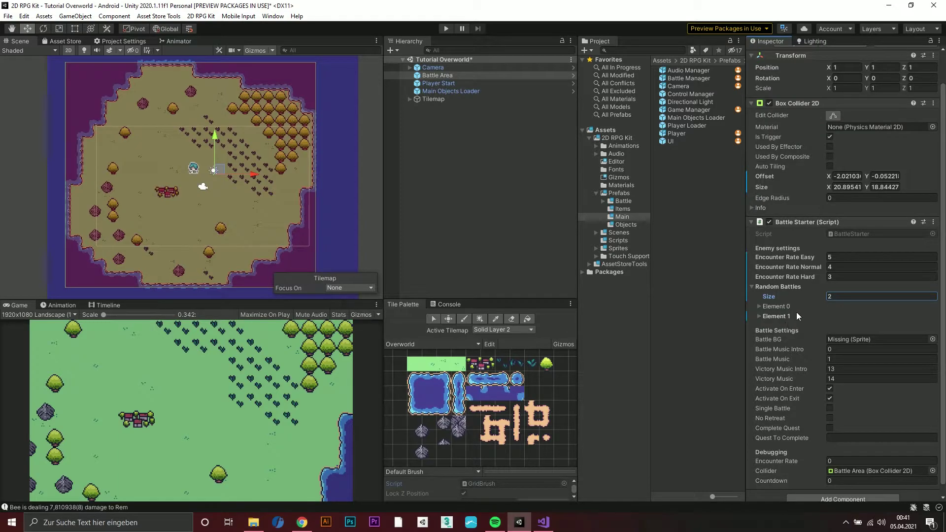
{"action": "left_click", "coordinate": [760, 307]}
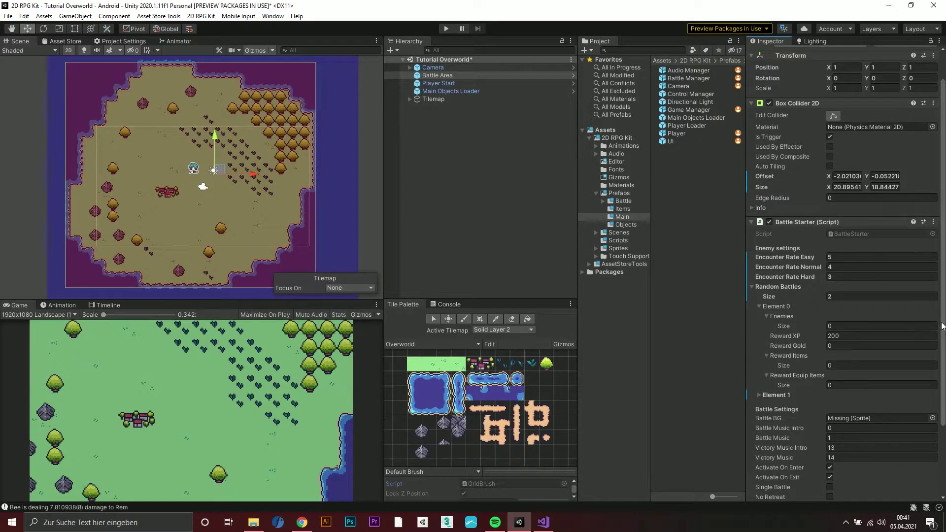
{"action": "left_click_drag", "start_coordinate": [942, 326], "coordinate": [942, 356]}
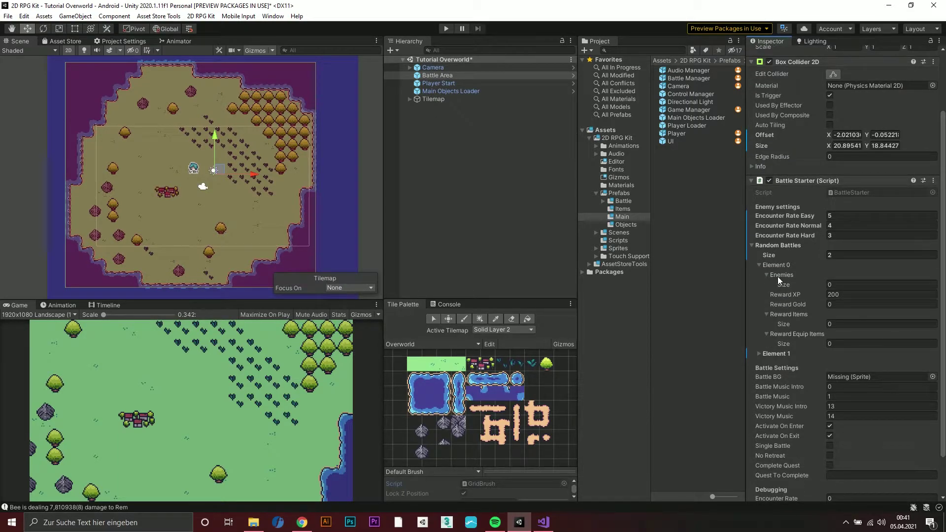
{"action": "left_click", "coordinate": [837, 287]}
{"action": "double_click", "coordinate": [837, 286]}
{"action": "key", "text": "Return"}
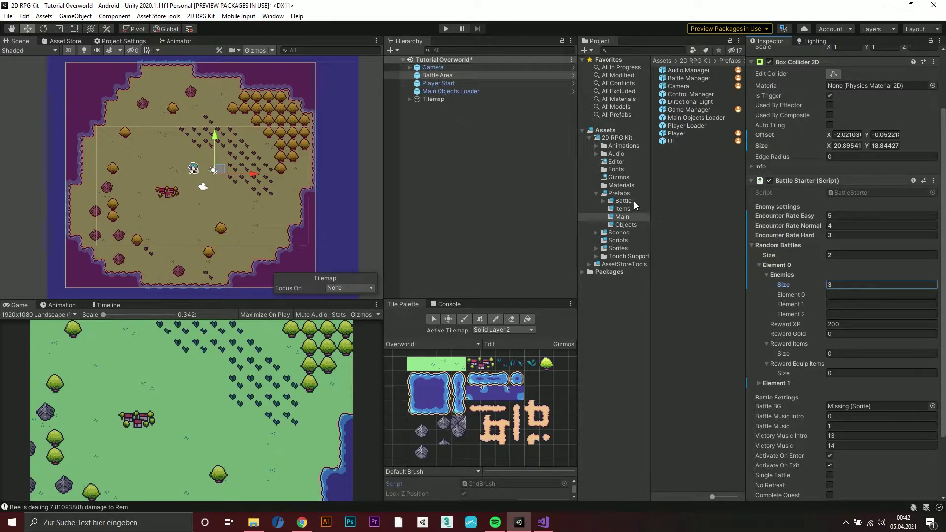
Look up the available enemy prefabs and fill the first battle's enemy entries with Slime, Slime and Bee.
{"action": "left_click", "coordinate": [623, 192]}
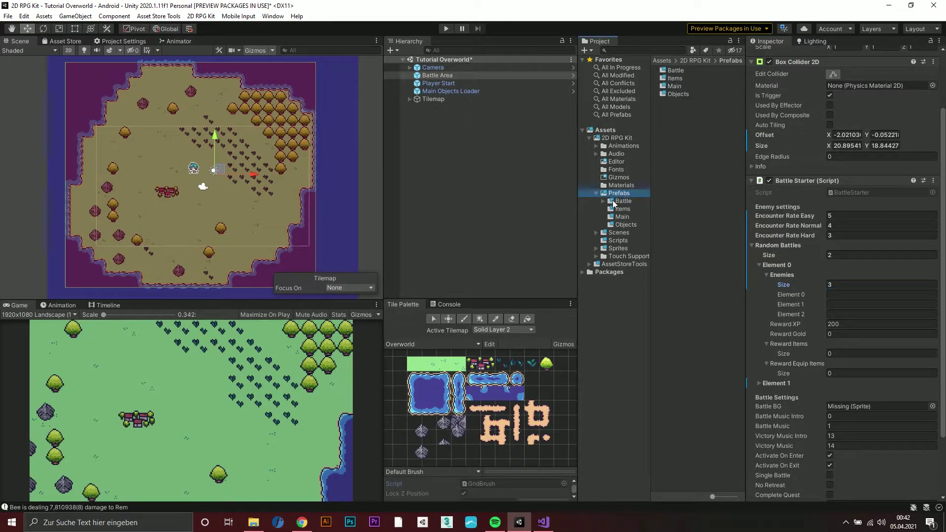
{"action": "left_click", "coordinate": [603, 201]}
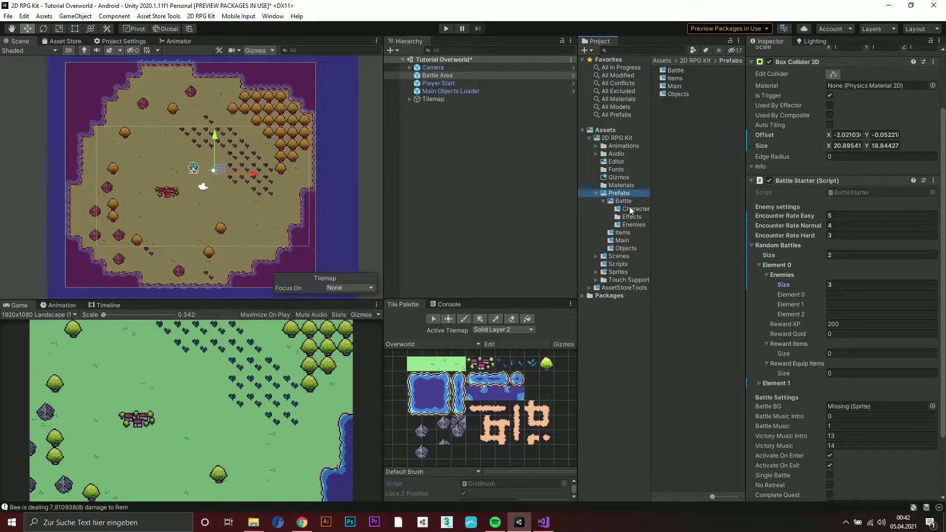
{"action": "left_click", "coordinate": [625, 225]}
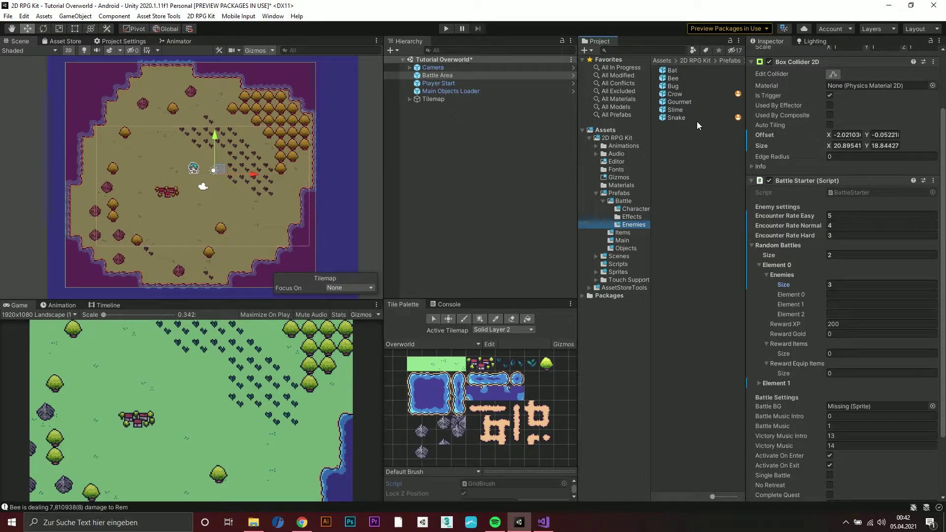
{"action": "left_click", "coordinate": [841, 295]}
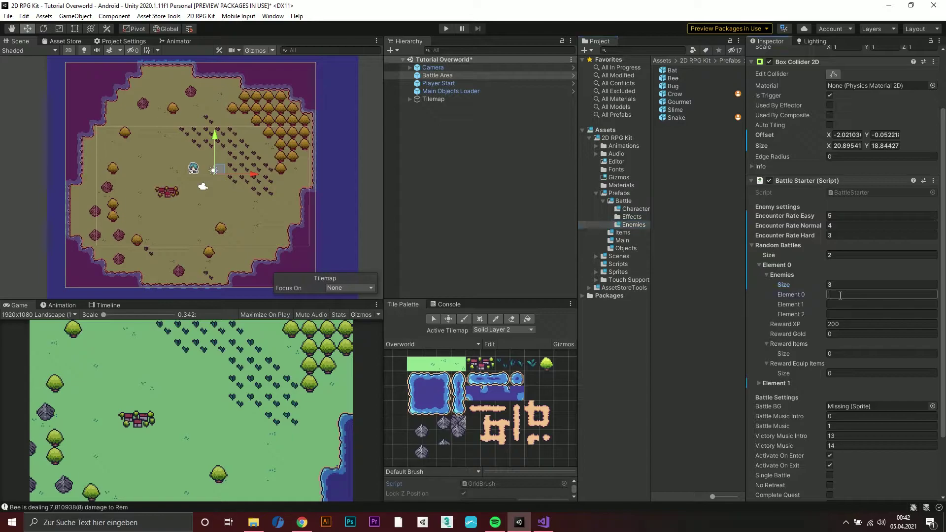
{"action": "type", "text": "Slime"}
{"action": "key", "text": "Tab"}
{"action": "type", "text": "Slime"}
{"action": "key", "text": "Tab"}
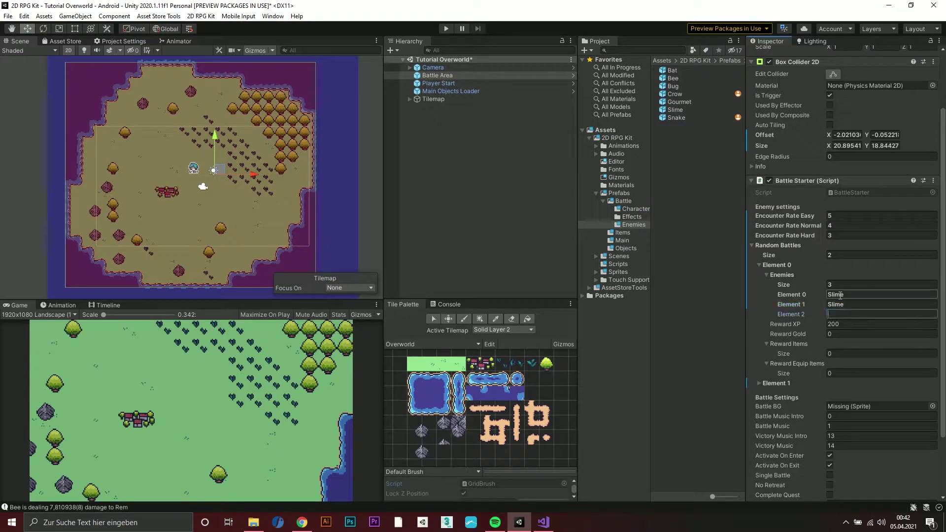
{"action": "key", "text": "Tab"}
{"action": "left_click", "coordinate": [840, 314]}
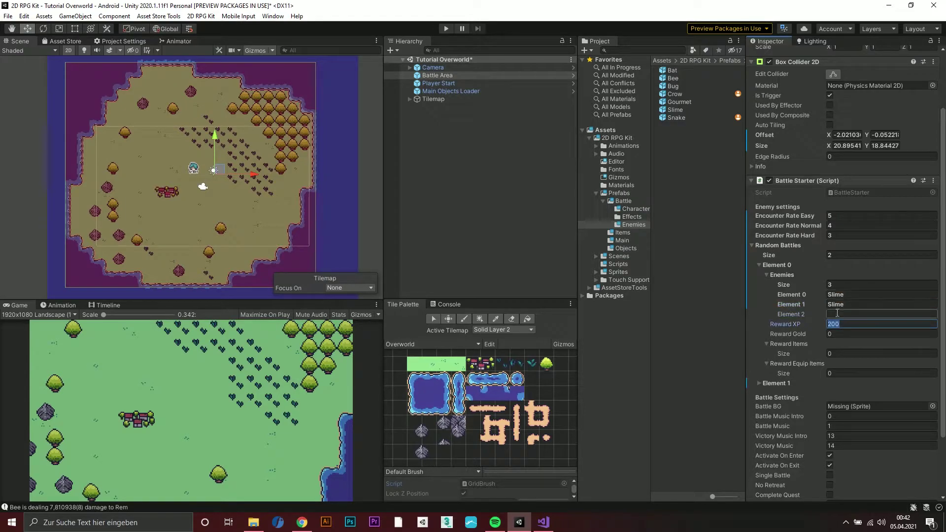
{"action": "type", "text": "B"}
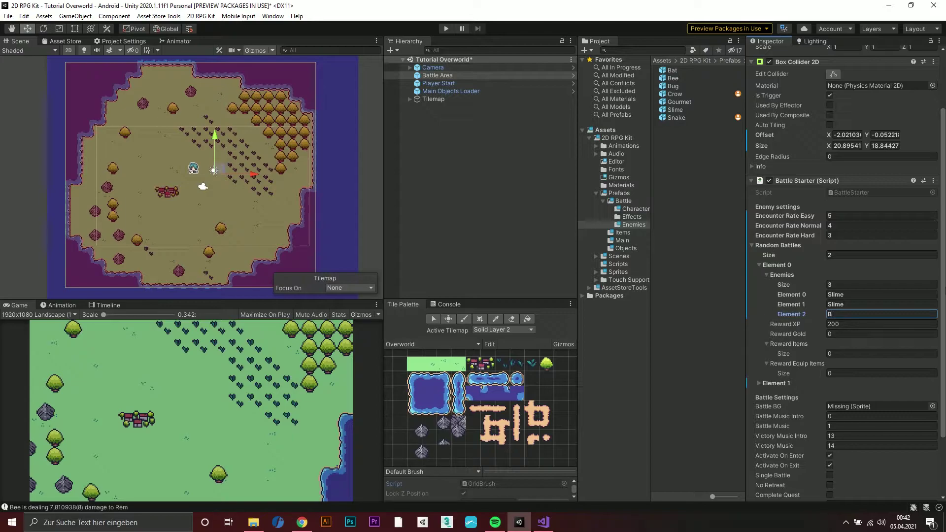
{"action": "type", "text": "ee"}
Set the first battle's gold reward to 20 and add one reward item named Potion.
{"action": "left_click", "coordinate": [835, 333]}
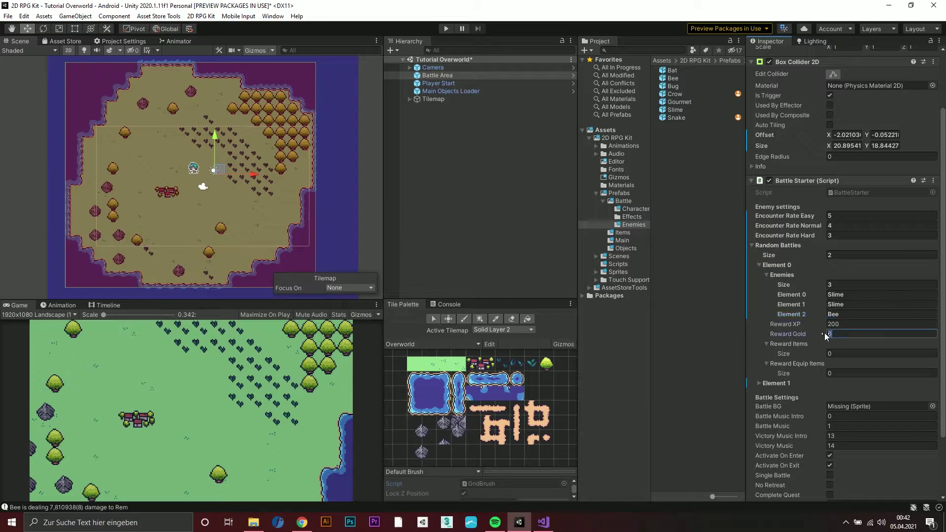
{"action": "type", "text": "20"}
{"action": "left_click", "coordinate": [835, 354]}
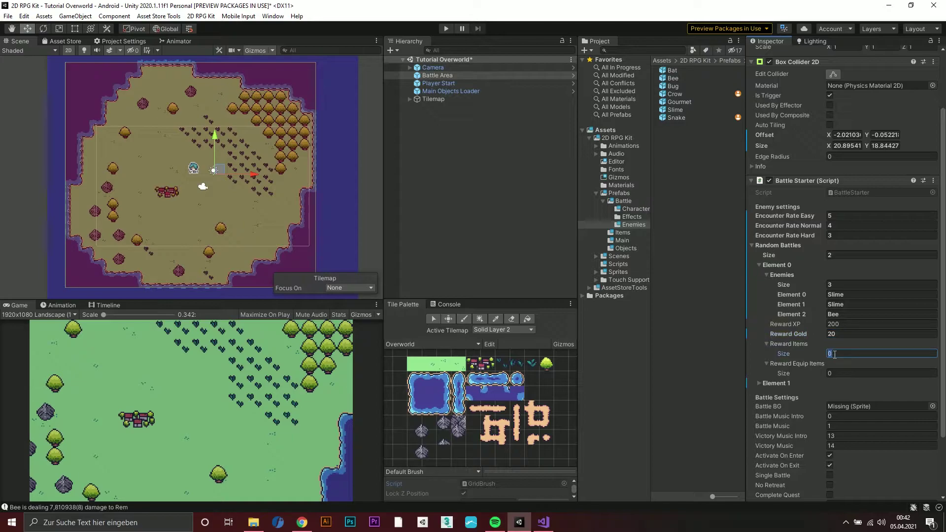
{"action": "type", "text": "1"}
{"action": "key", "text": "Return"}
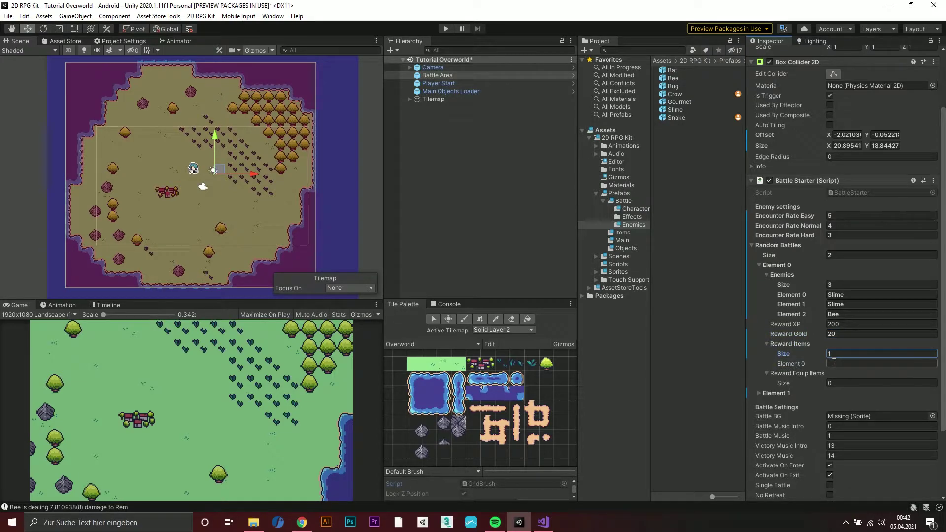
{"action": "left_click", "coordinate": [627, 235]}
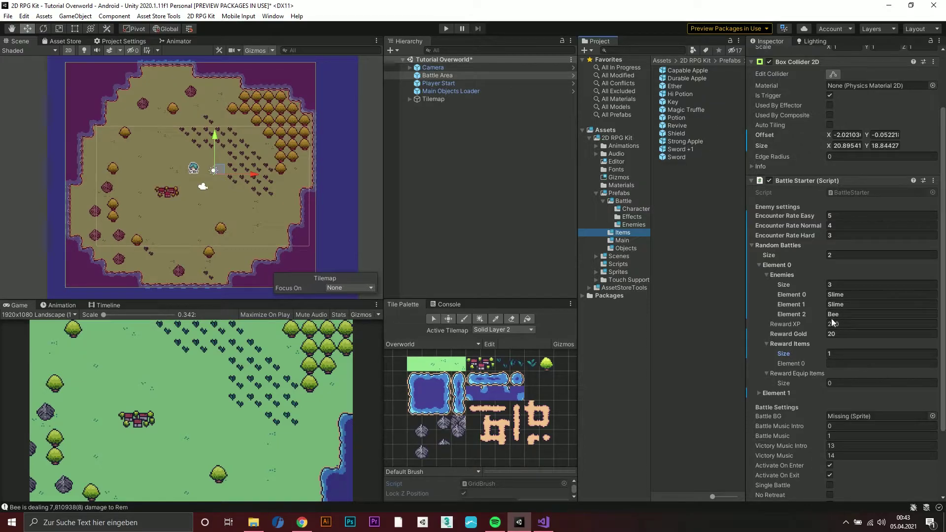
{"action": "left_click", "coordinate": [836, 361]}
{"action": "type", "text": "Po"}
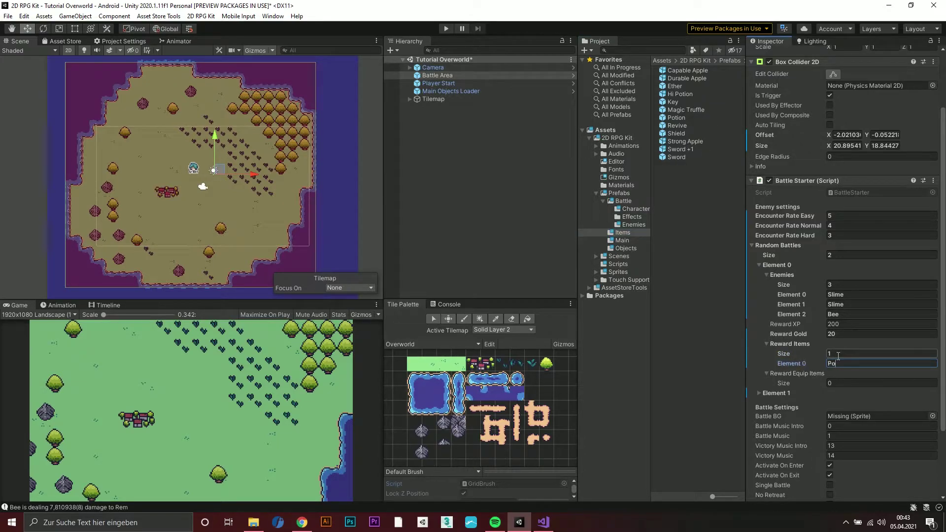
{"action": "type", "text": "tion"}
Add one equipment reward named Sword to the first random battle.
{"action": "left_click", "coordinate": [836, 383]}
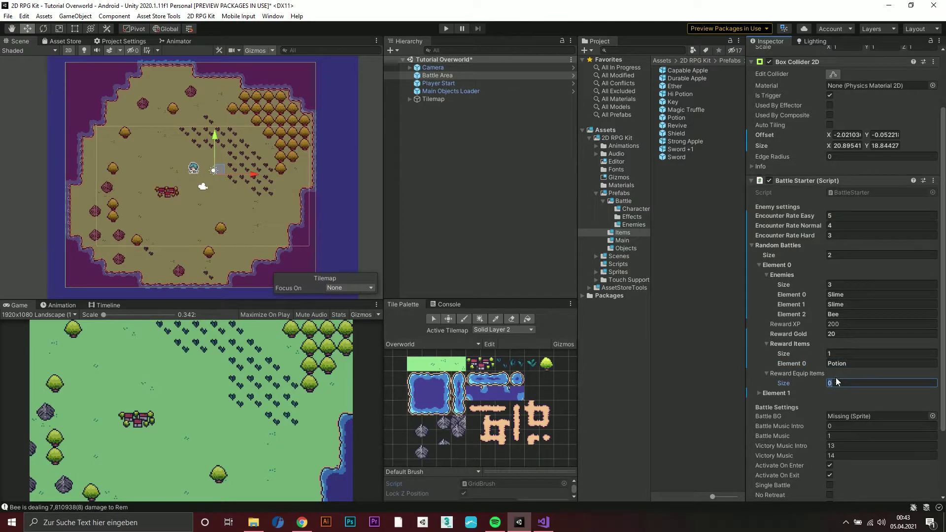
{"action": "type", "text": "1"}
{"action": "key", "text": "Return"}
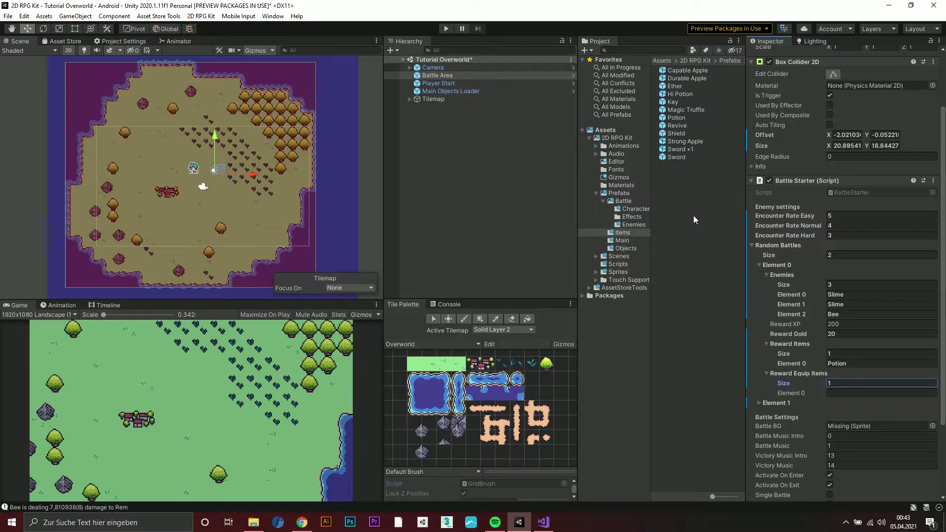
{"action": "left_click", "coordinate": [835, 392]}
{"action": "type", "text": "Sword"}
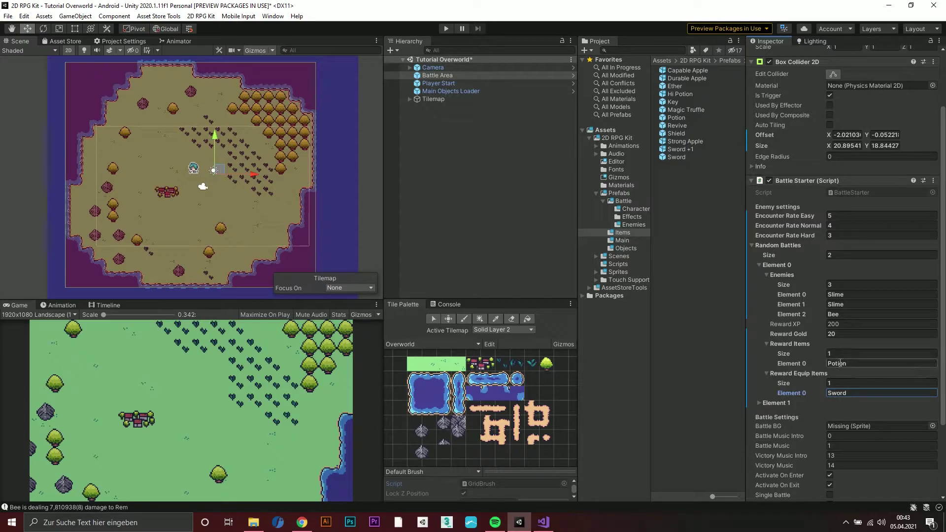
Give the second random battle a single enemy named Snake.
{"action": "left_click", "coordinate": [760, 403]}
{"action": "scroll", "coordinate": [785, 310], "scroll_direction": "down", "scroll_amount": 5}
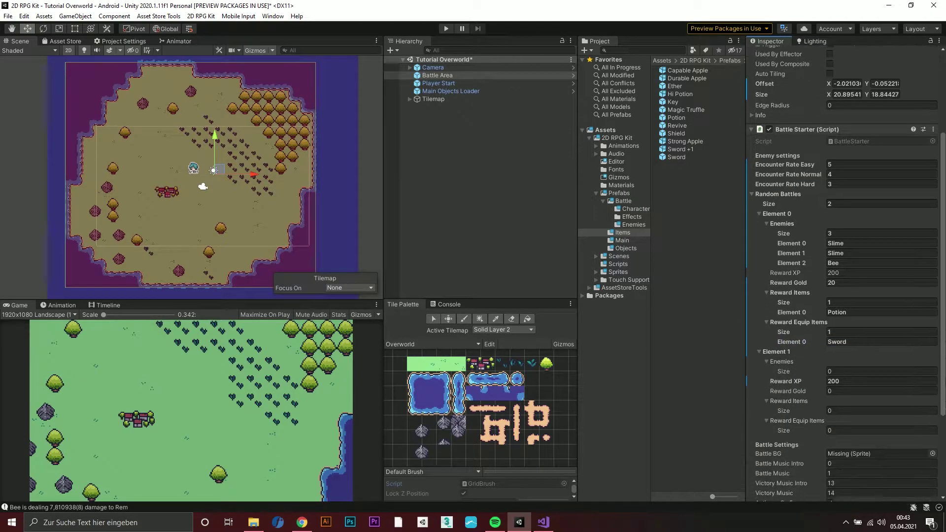
{"action": "left_click", "coordinate": [832, 309]}
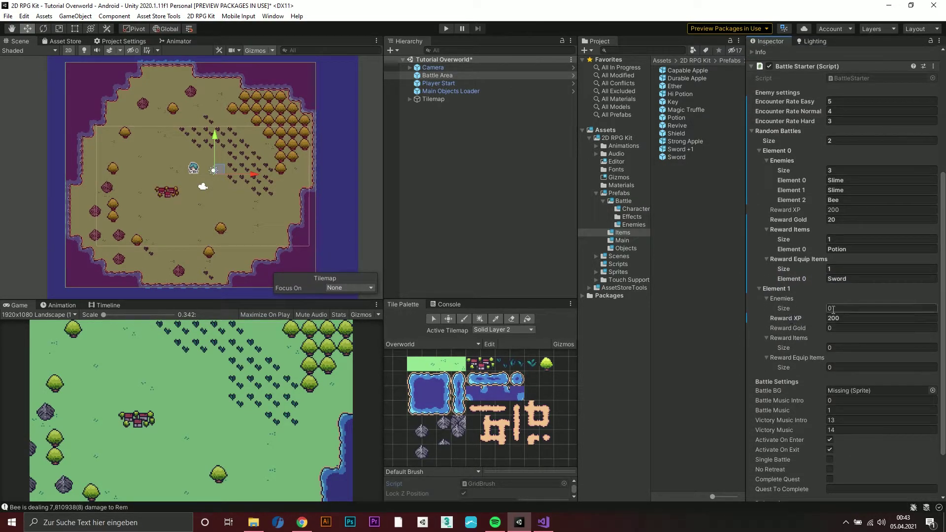
{"action": "type", "text": "1"}
{"action": "key", "text": "Return"}
{"action": "left_click", "coordinate": [833, 316]}
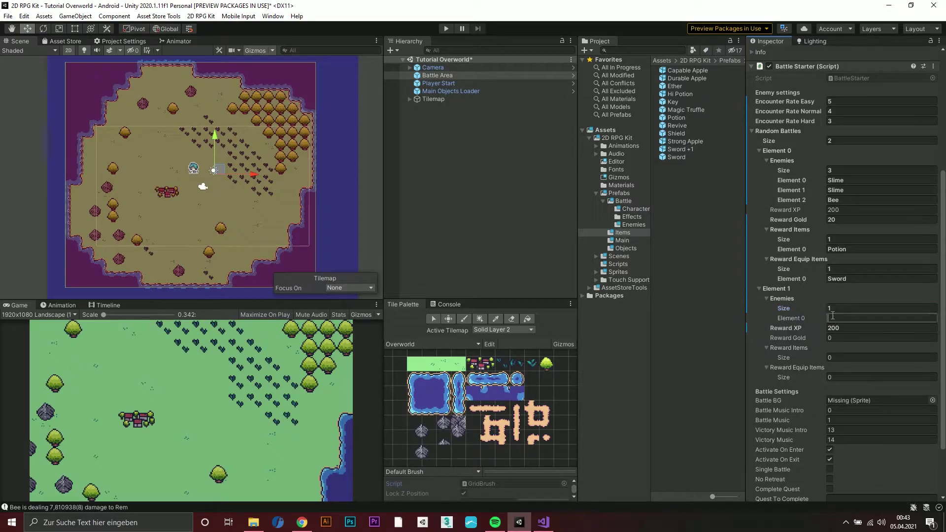
{"action": "type", "text": "Snake"}
Set the second random battle's rewards to 10 XP and 5 gold.
{"action": "left_click", "coordinate": [847, 327]}
{"action": "type", "text": "10"}
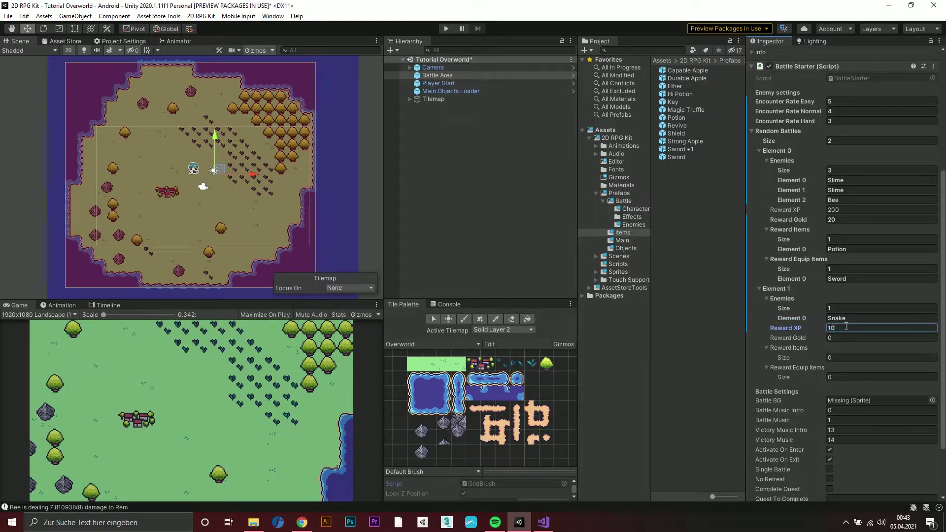
{"action": "left_click", "coordinate": [839, 336]}
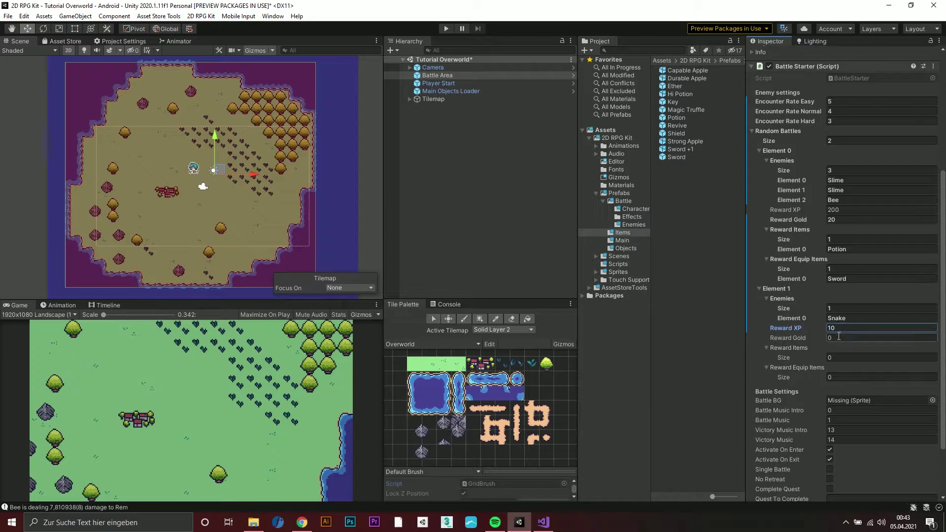
{"action": "type", "text": "5"}
Assign the Overworld sprite from the battle background sprites as the Battle Area's battle background.
{"action": "left_click_drag", "start_coordinate": [943, 351], "coordinate": [944, 398]}
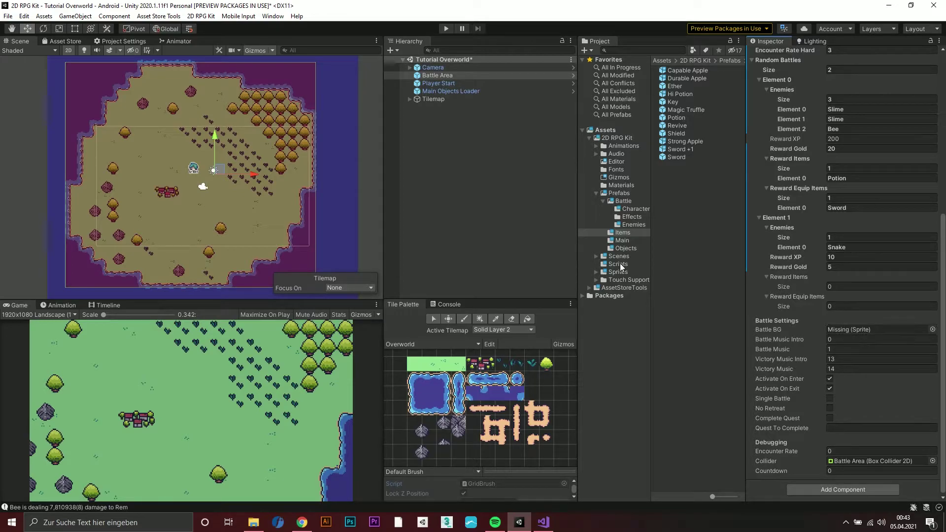
{"action": "left_click", "coordinate": [597, 272]}
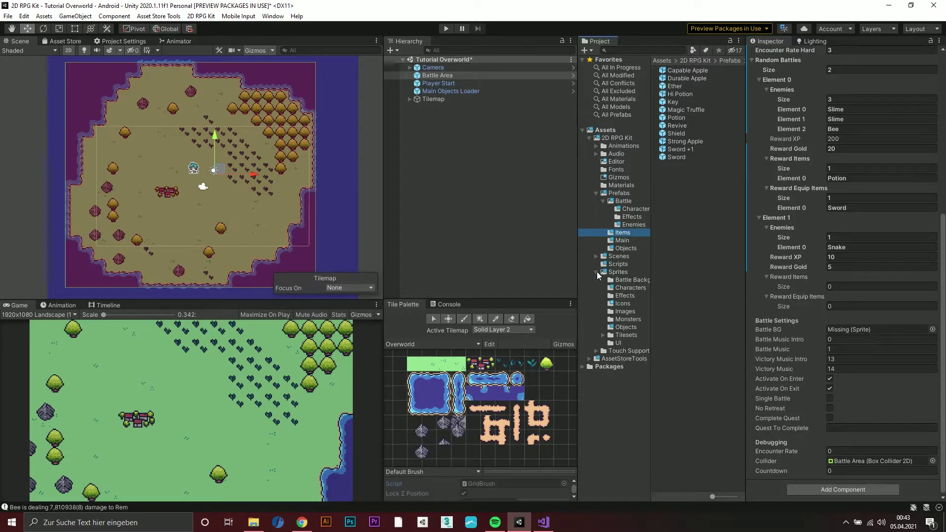
{"action": "left_click", "coordinate": [635, 279]}
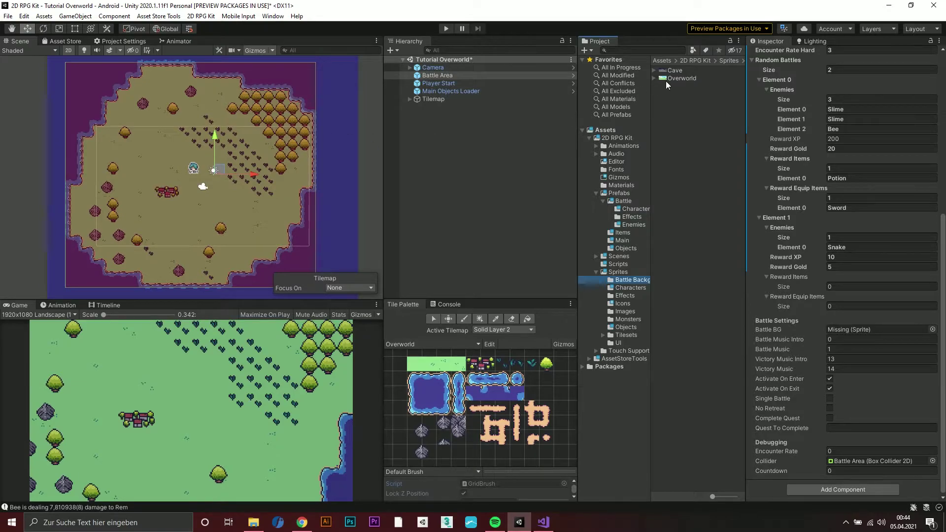
{"action": "left_click_drag", "start_coordinate": [668, 78], "coordinate": [844, 330]}
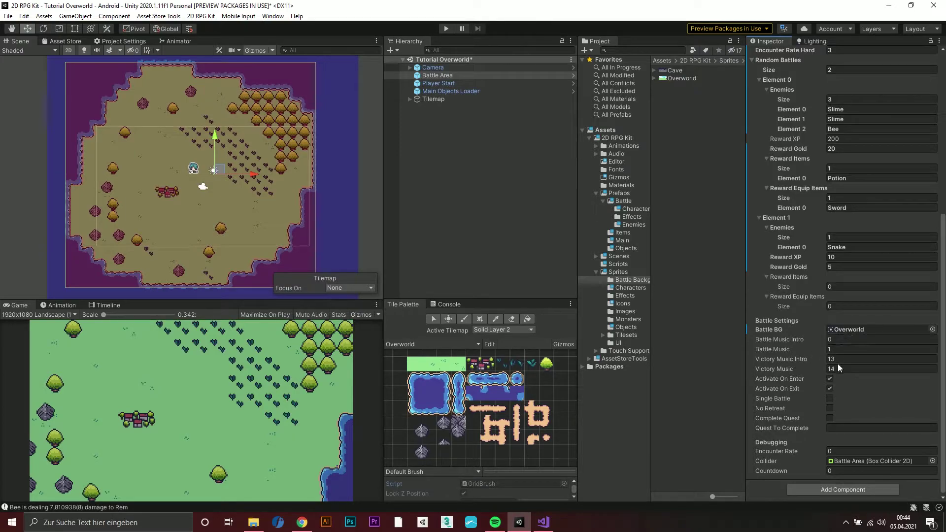
Turn off Activate On Enter and Activate On Exit for the Battle Area.
{"action": "mouse_move", "coordinate": [815, 368]}
{"action": "left_click", "coordinate": [831, 379]}
{"action": "left_click", "coordinate": [830, 389]}
Run the game and check the Game Manager's difficulty settings against the Battle Area's encounter rates and debugging values.
{"action": "left_click", "coordinate": [445, 29]}
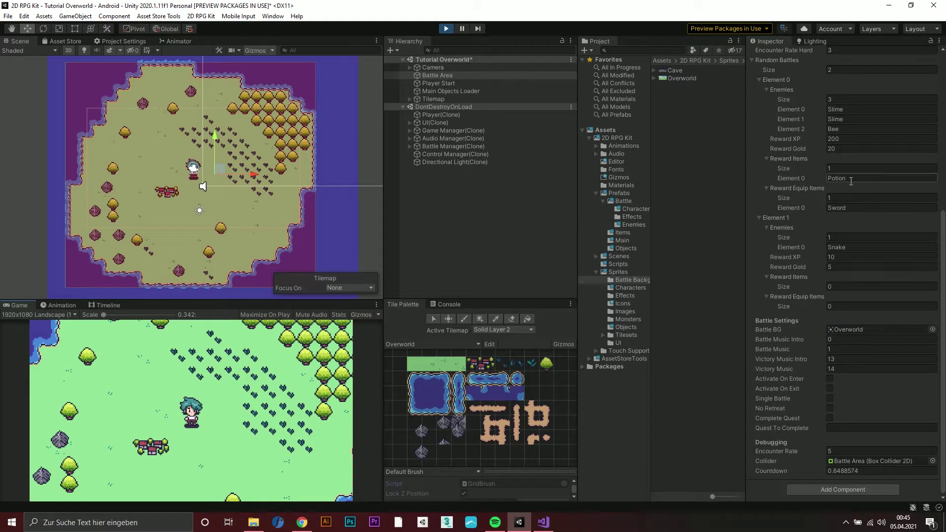
{"action": "scroll", "coordinate": [858, 190], "scroll_direction": "up", "scroll_amount": 5}
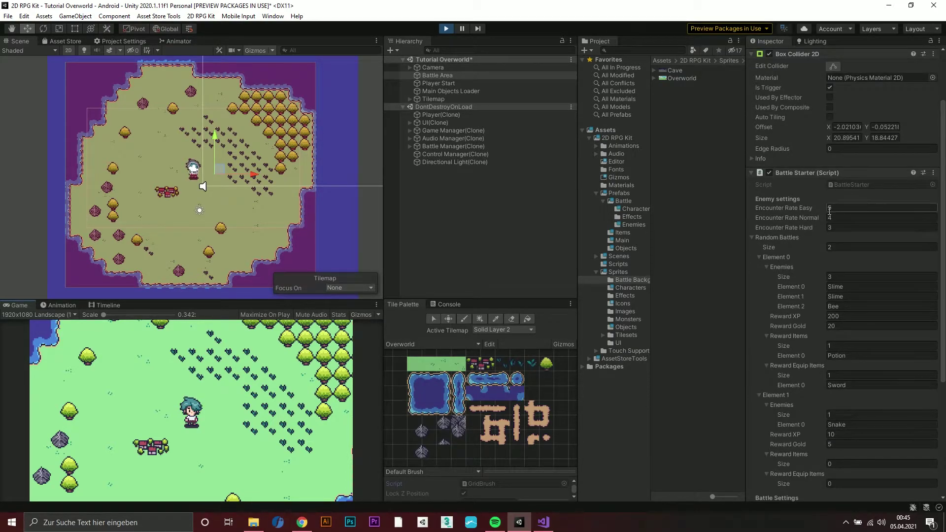
{"action": "left_click", "coordinate": [201, 16]}
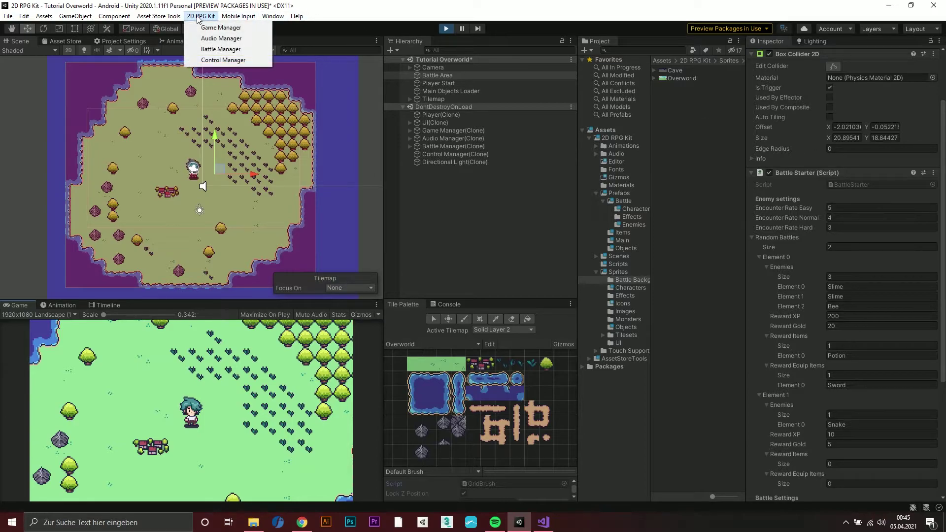
{"action": "left_click", "coordinate": [199, 25]}
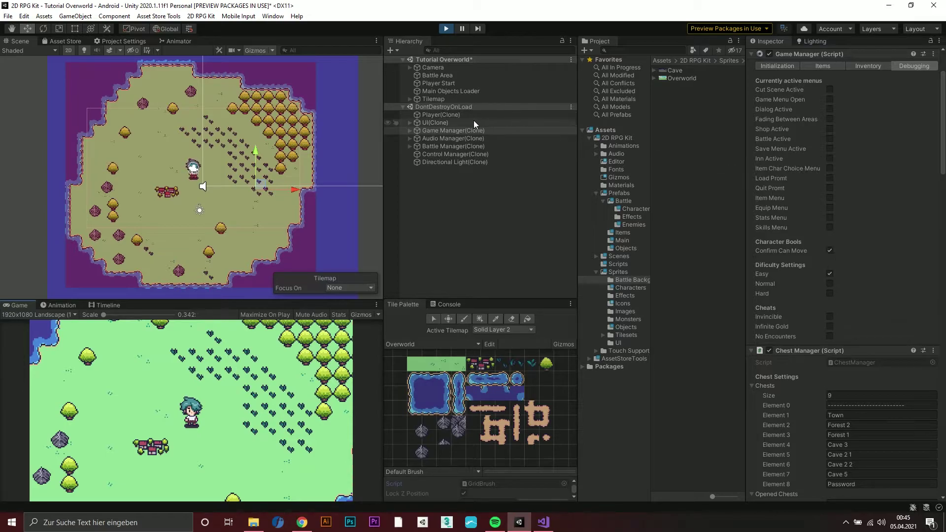
{"action": "left_click", "coordinate": [435, 83]}
{"action": "left_click", "coordinate": [437, 75]}
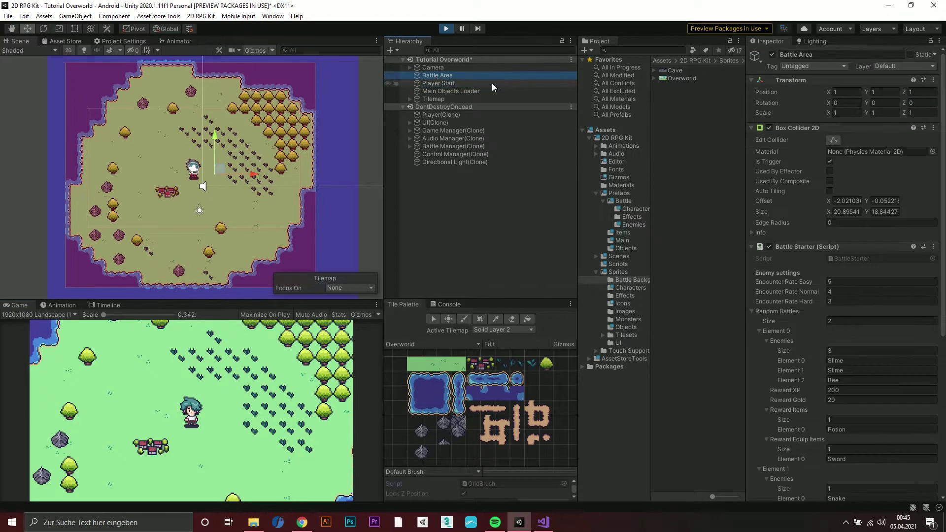
{"action": "scroll", "coordinate": [868, 256], "scroll_direction": "down", "scroll_amount": 5}
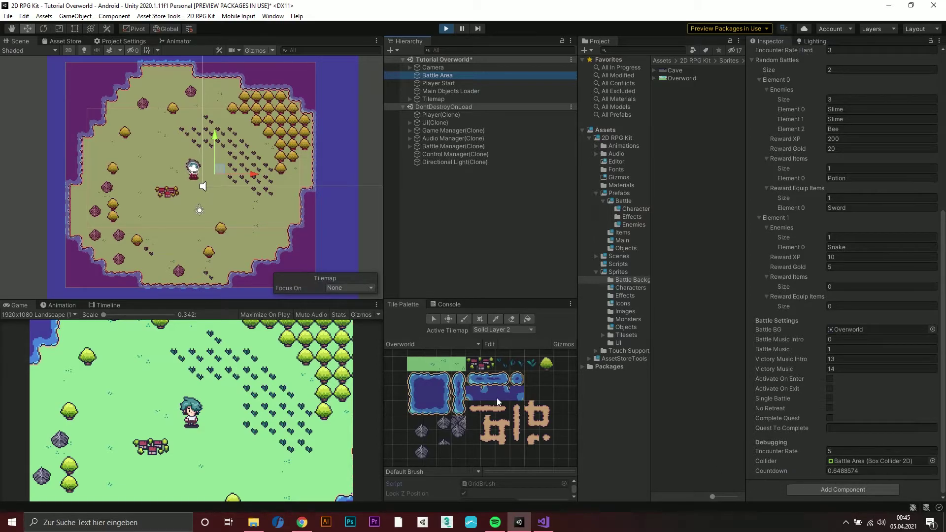
Walk the character across the island into a random battle, view the attack targets and back out of the target choice.
{"action": "left_click", "coordinate": [303, 432]}
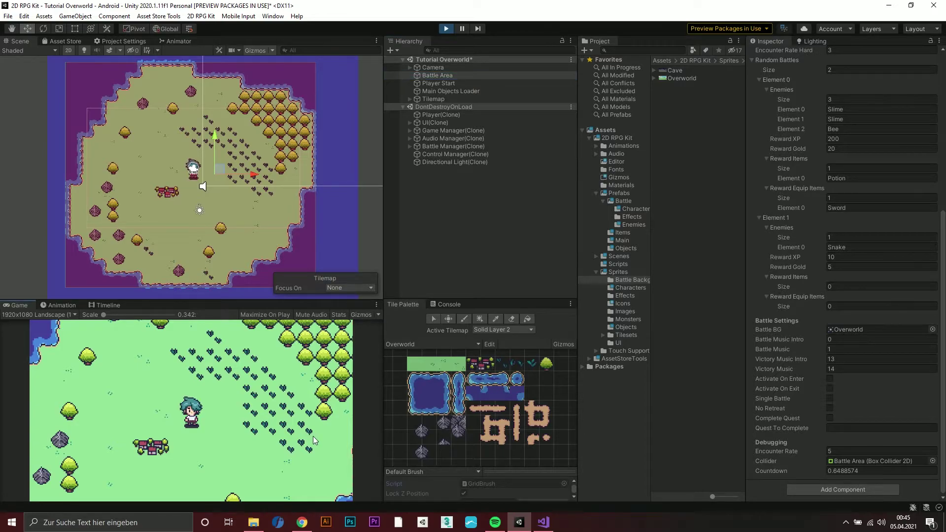
{"action": "key", "text": "Right"}
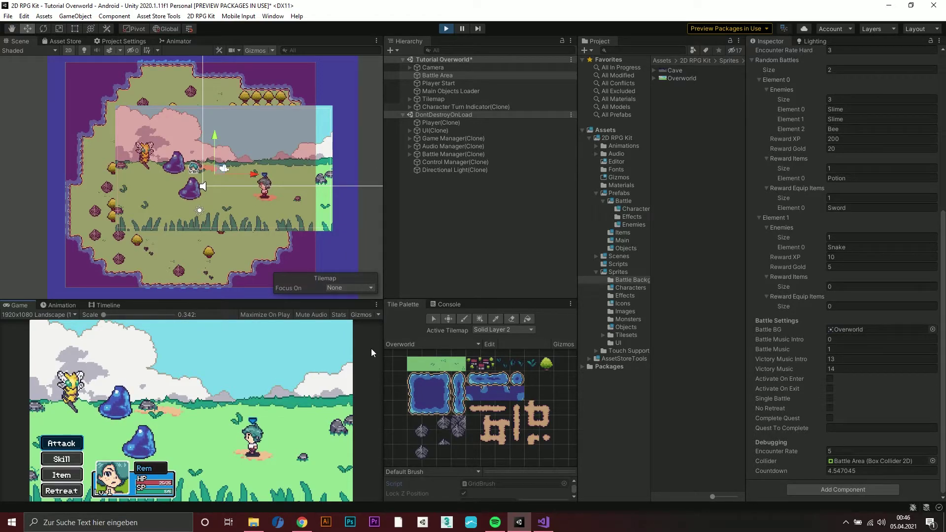
{"action": "key", "text": "Down"}
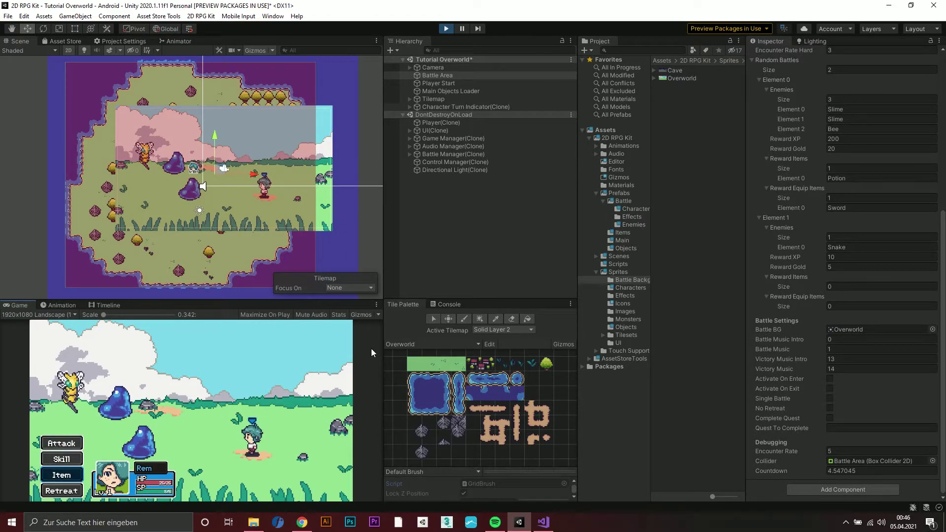
{"action": "key", "text": "Return"}
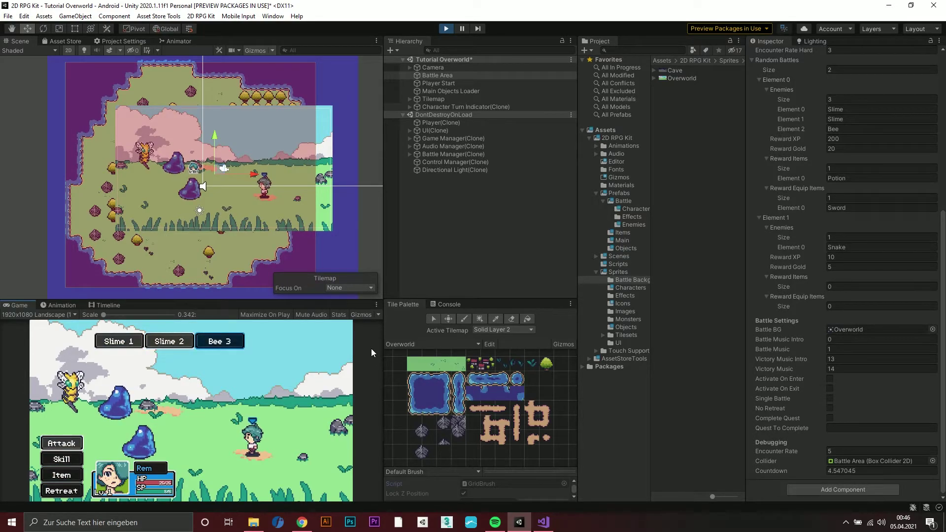
{"action": "key", "text": "Escape"}
Look through the character's skill list in the battle, including the Flame skill.
{"action": "key", "text": "Down"}
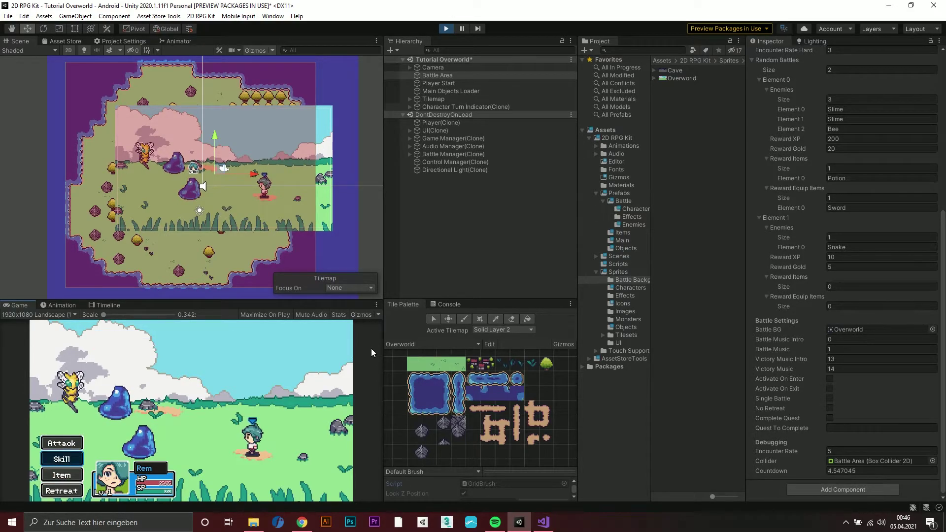
{"action": "key", "text": "Return"}
{"action": "key", "text": "Return"}
{"action": "key", "text": "Right"}
{"action": "key", "text": "Right"}
{"action": "key", "text": "Return"}
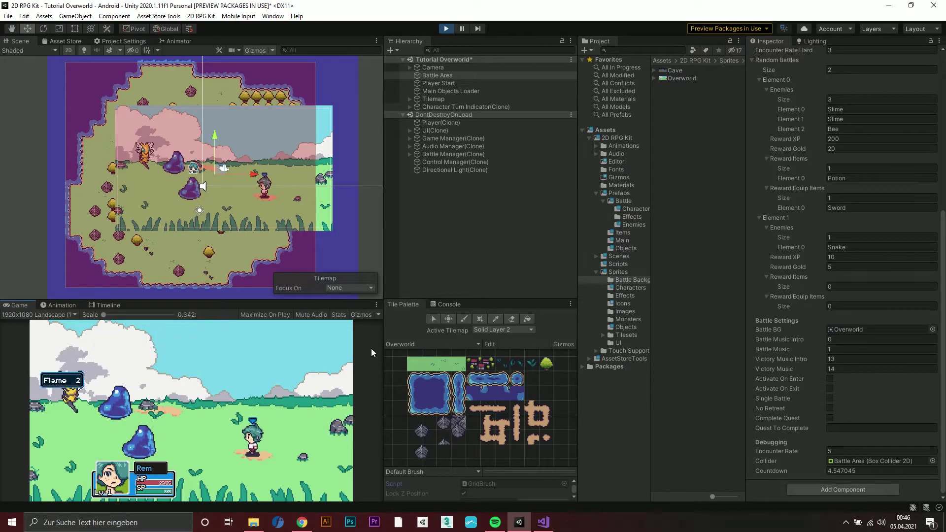
Browse the usable items in the battle down to the Capable entry, then close the item list.
{"action": "key", "text": "Down"}
{"action": "key", "text": "Down"}
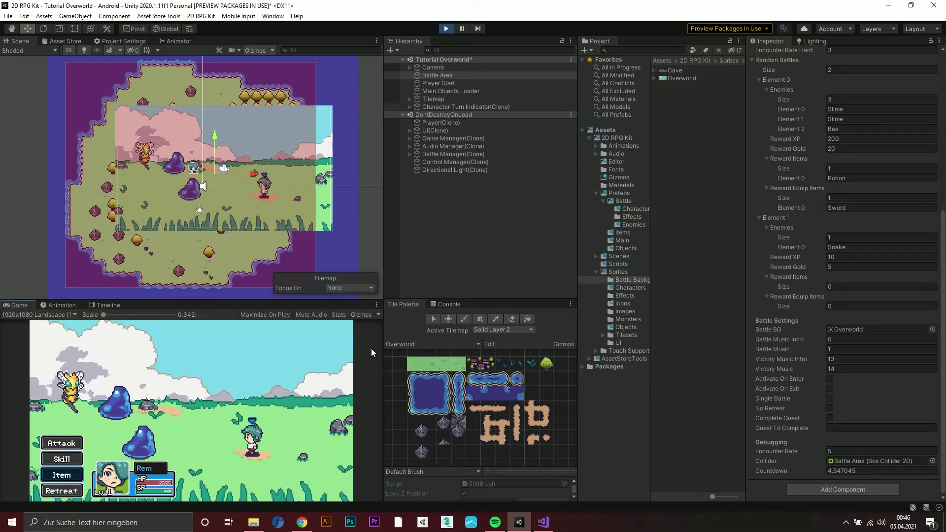
{"action": "key", "text": "Return"}
{"action": "key", "text": "Down"}
{"action": "key", "text": "Down"}
{"action": "key", "text": "Down"}
{"action": "key", "text": "Down"}
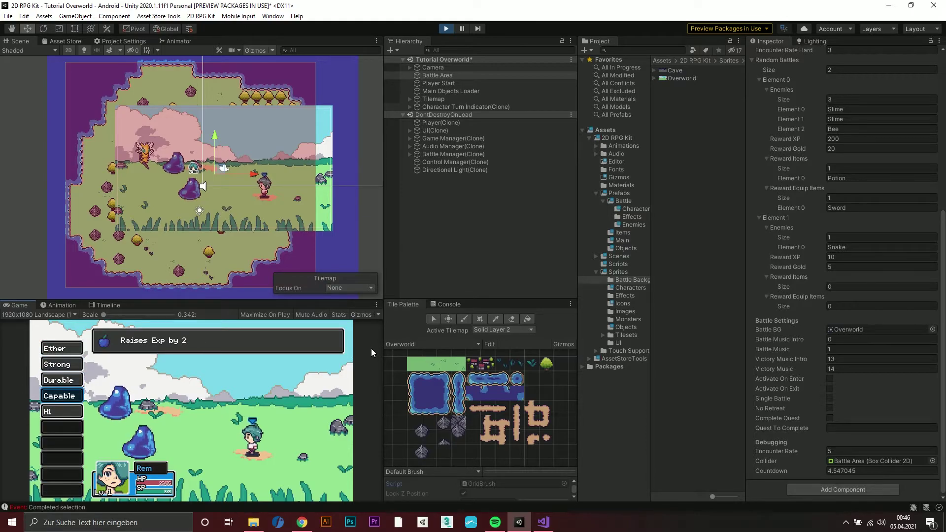
{"action": "key", "text": "Escape"}
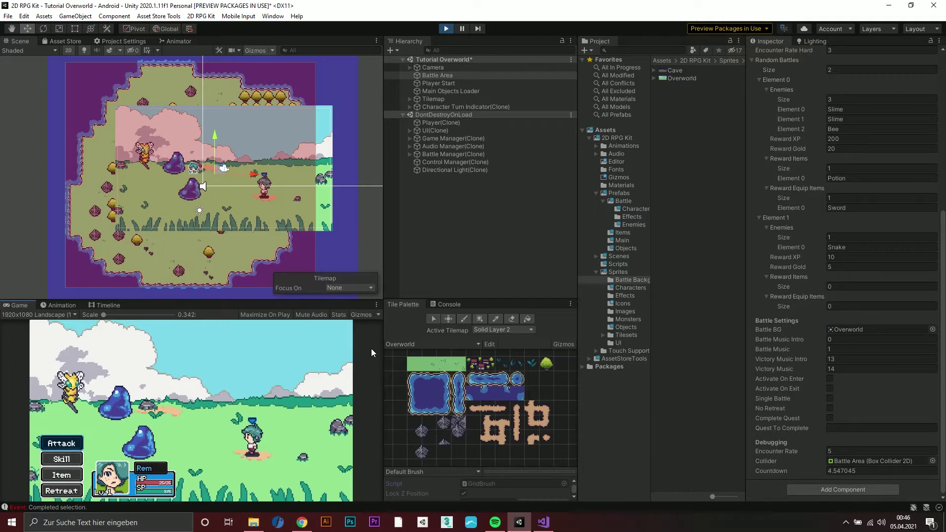
Highlight the Retreat option in the battle menu and stop the running game.
{"action": "key", "text": "Down"}
{"action": "key", "text": "Down"}
{"action": "key", "text": "Down"}
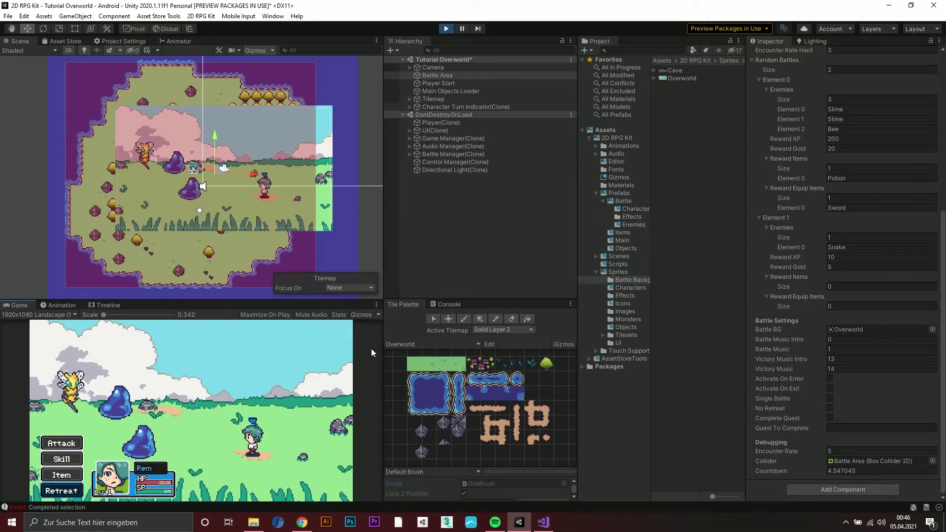
{"action": "left_click", "coordinate": [449, 28]}
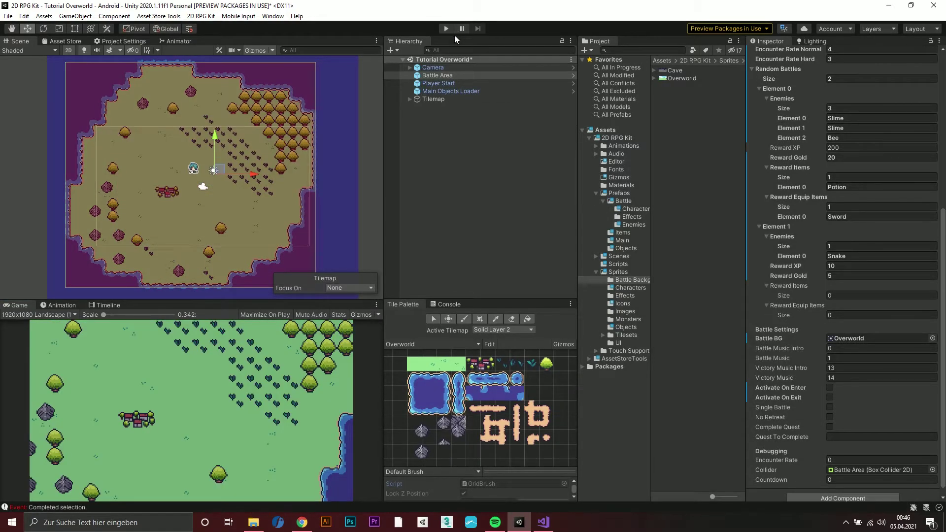
Duplicate the Bat prefab in the Enemies folder and rename the copy Strong Bat.
{"action": "key", "text": "q"}
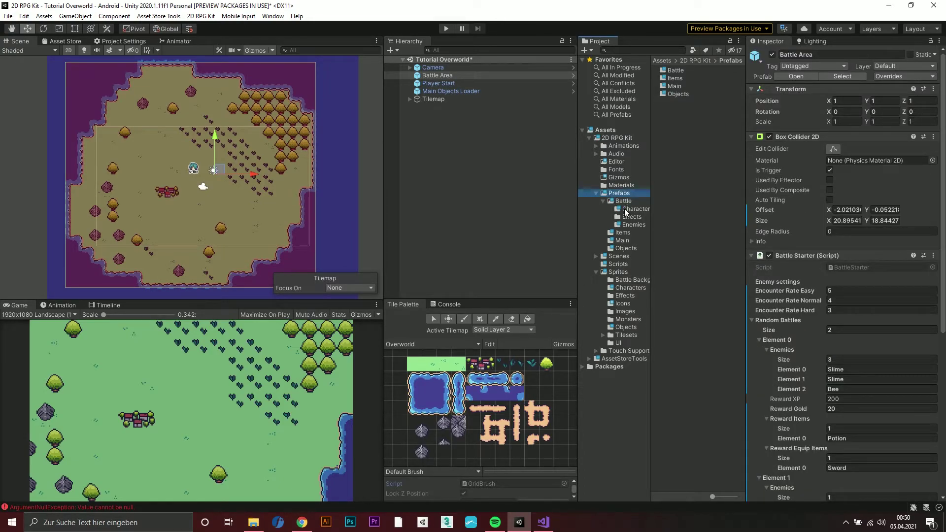
{"action": "left_click", "coordinate": [627, 225]}
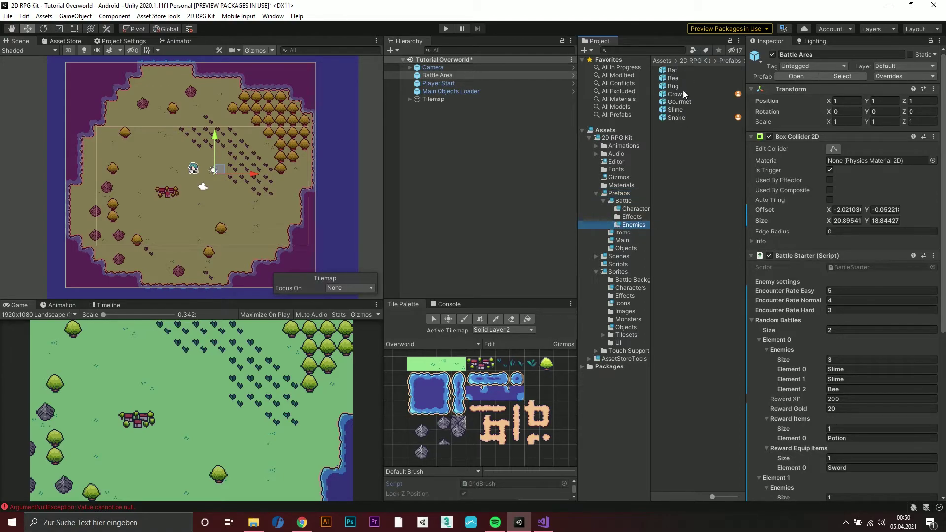
{"action": "left_click", "coordinate": [673, 70]}
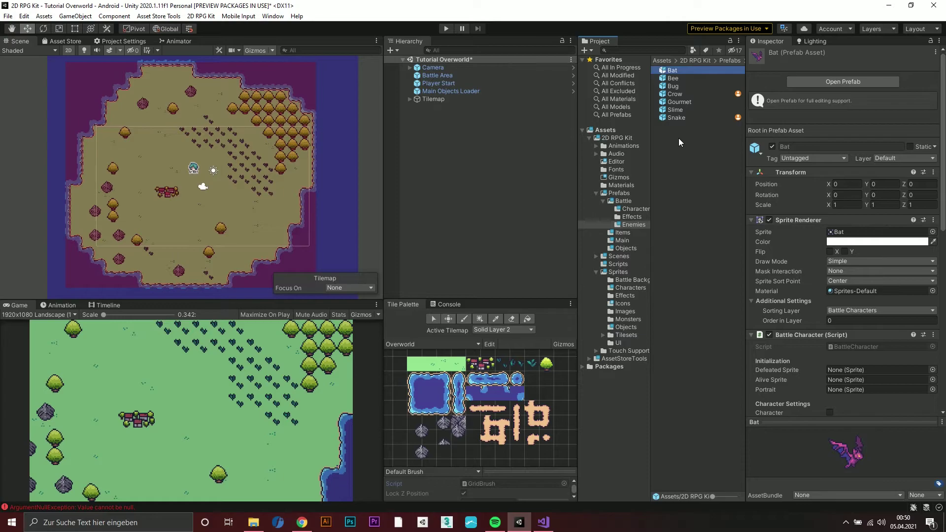
{"action": "key", "text": "ctrl+d"}
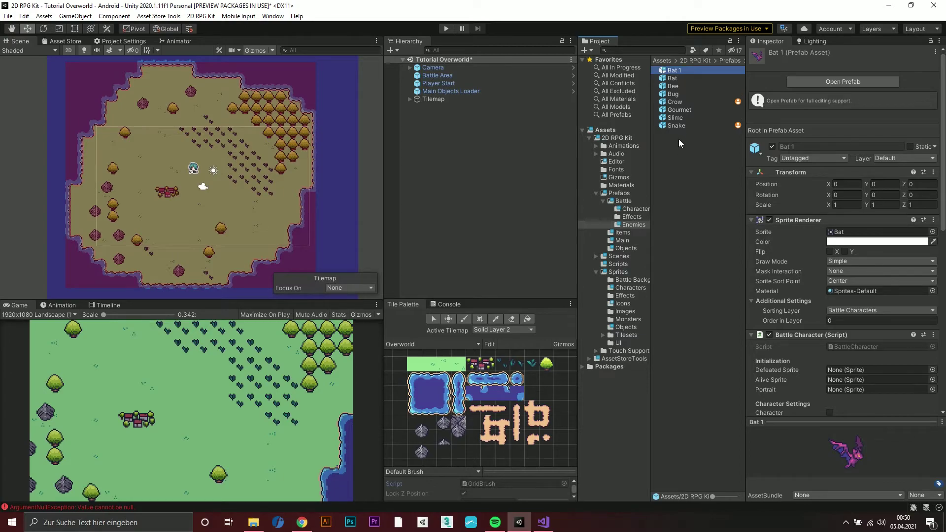
{"action": "left_click", "coordinate": [679, 70]}
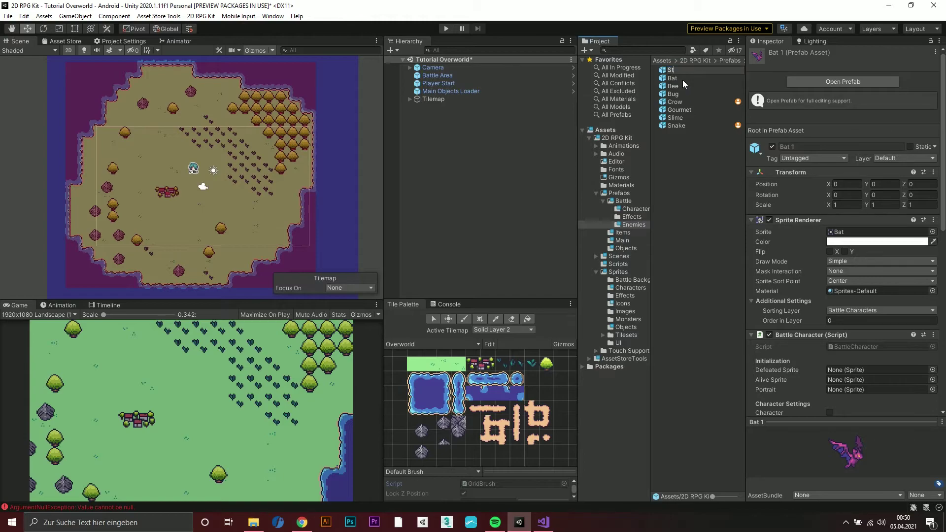
{"action": "type", "text": "Strong Bat"}
{"action": "key", "text": "Return"}
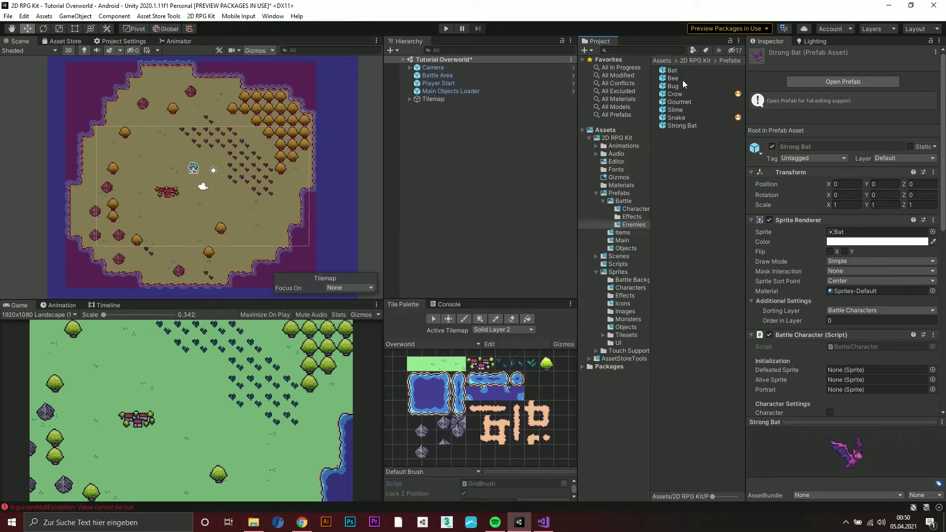
Locate the source sprite of the Strong Bat prefab and set its battle character name to Strong Bat.
{"action": "left_click", "coordinate": [682, 125]}
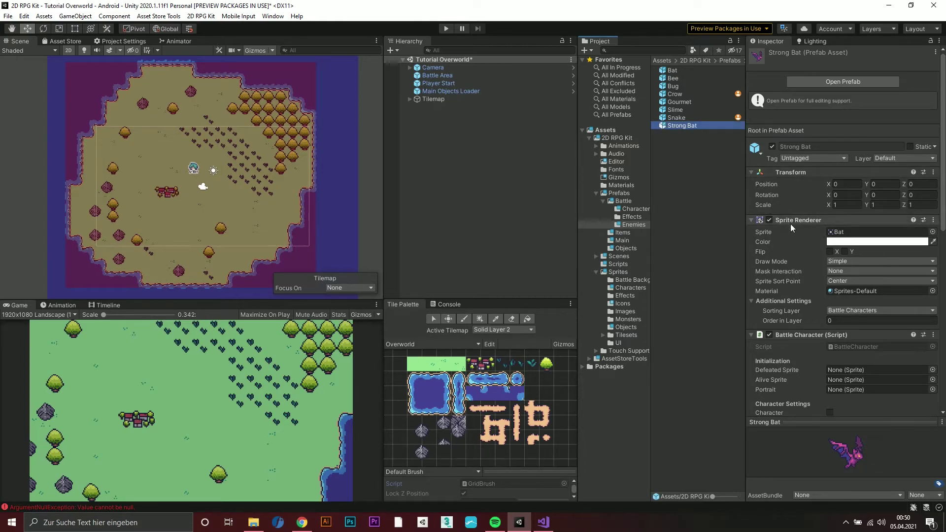
{"action": "left_click", "coordinate": [844, 233]}
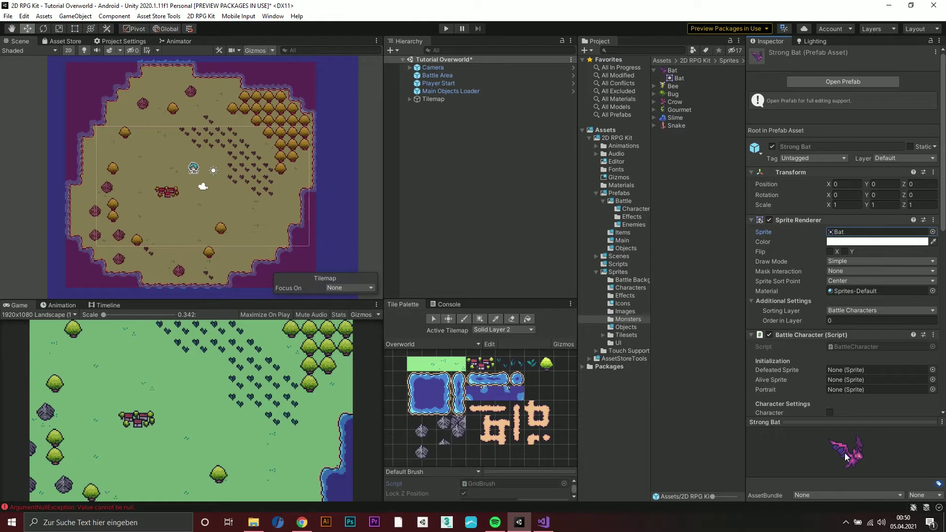
{"action": "left_click_drag", "start_coordinate": [942, 160], "coordinate": [943, 243]}
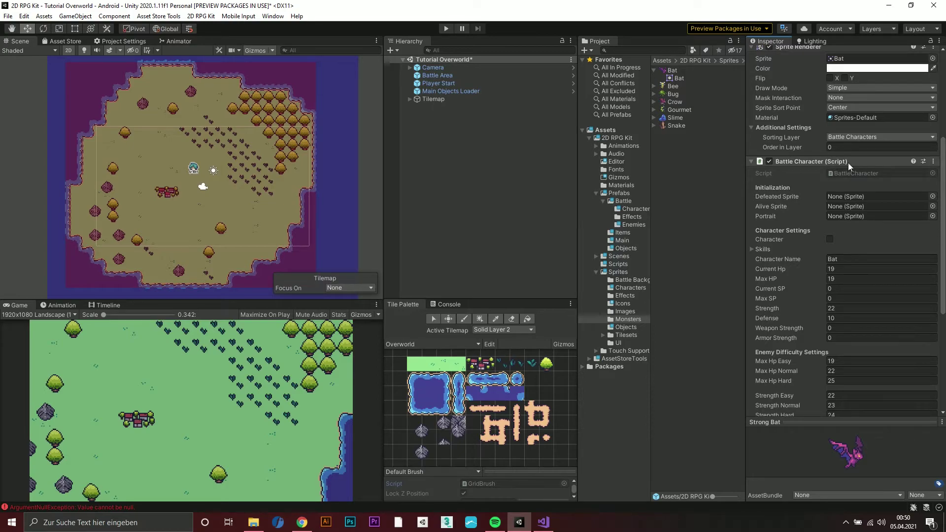
{"action": "left_click_drag", "start_coordinate": [943, 152], "coordinate": [943, 185]}
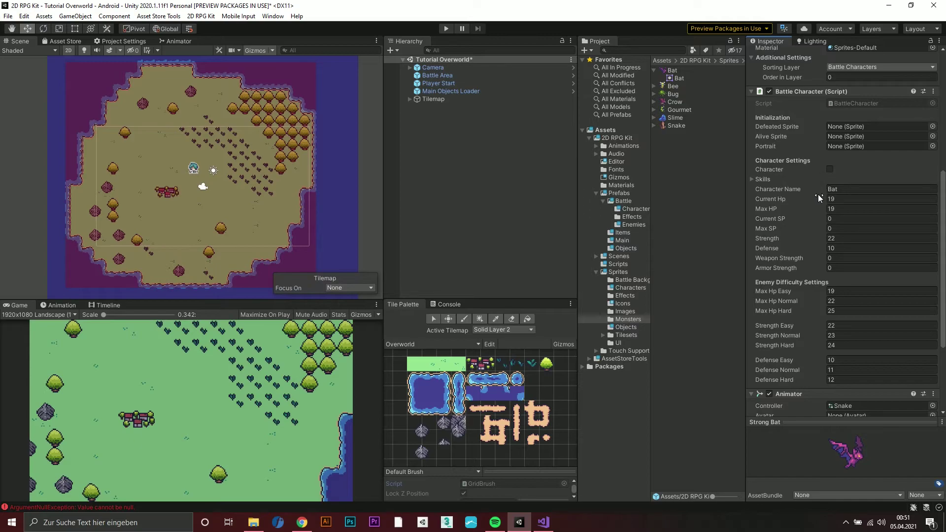
{"action": "left_click", "coordinate": [842, 190]}
{"action": "type", "text": "Strong Bat"}
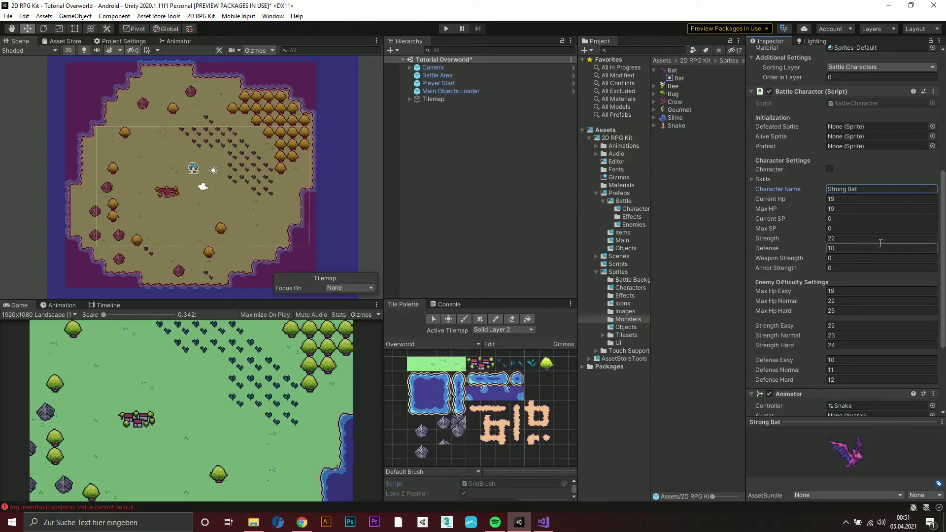
Set the Strong Bat's difficulty-based maximum HP to 23 for Easy, 24 for Normal and 26 for Hard.
{"action": "left_click_drag", "start_coordinate": [942, 195], "coordinate": [942, 217]}
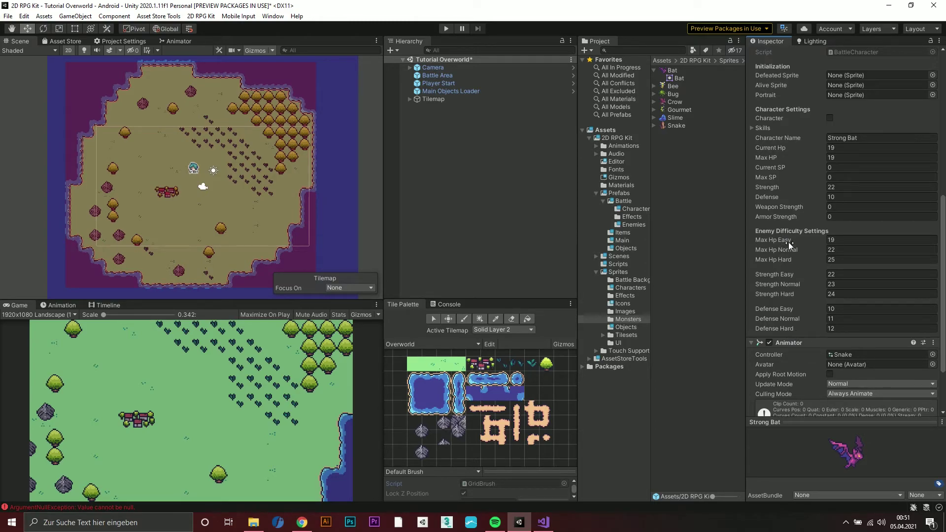
{"action": "left_click", "coordinate": [846, 239]}
{"action": "type", "text": "23"}
{"action": "left_click", "coordinate": [840, 249]}
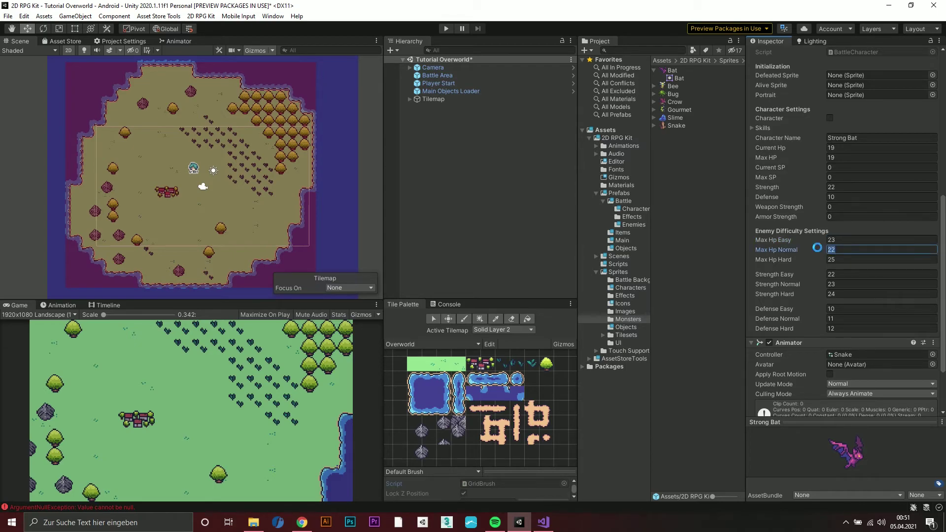
{"action": "left_click_drag", "start_coordinate": [814, 249], "coordinate": [818, 248]}
{"action": "left_click", "coordinate": [821, 259]}
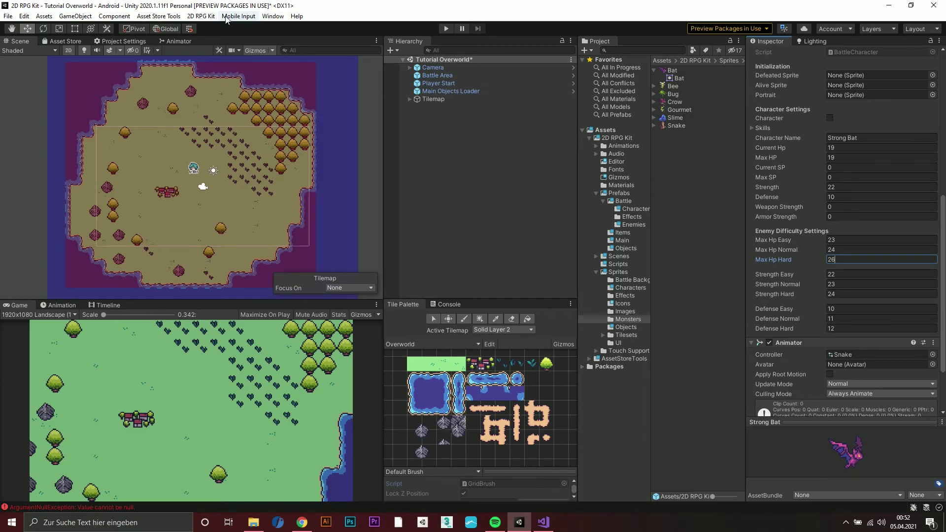
In the Battle Manager, enlarge the Enemy Prefabs list to 8 and assign the Strong Bat prefab to Element 7.
{"action": "left_click", "coordinate": [201, 16]}
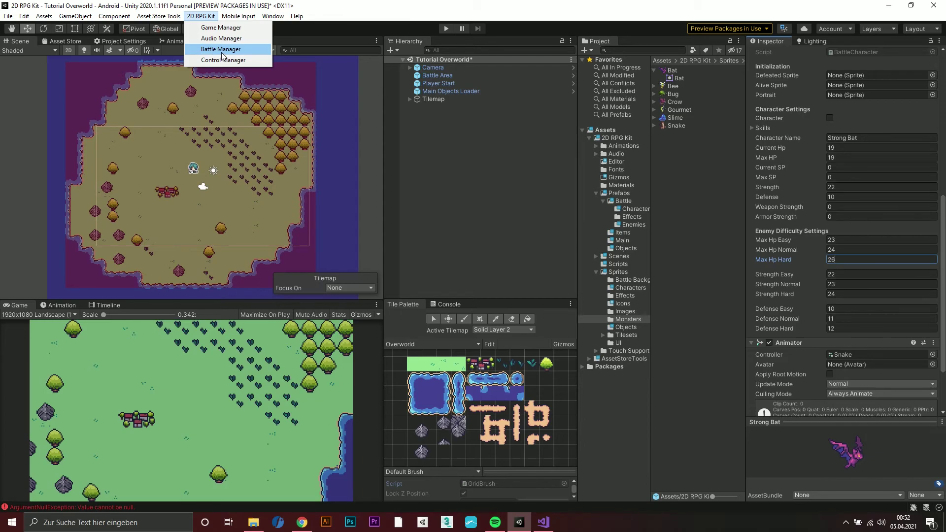
{"action": "left_click", "coordinate": [221, 50]}
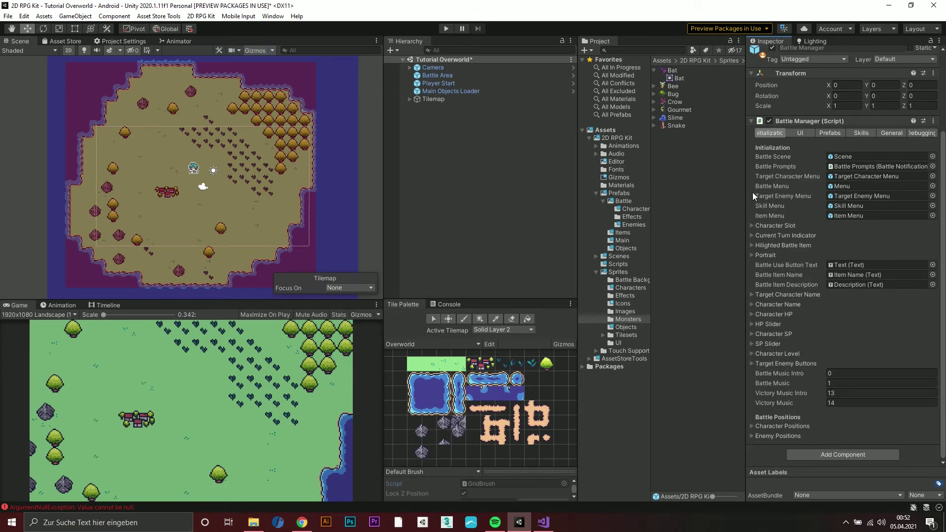
{"action": "left_click", "coordinate": [831, 133]}
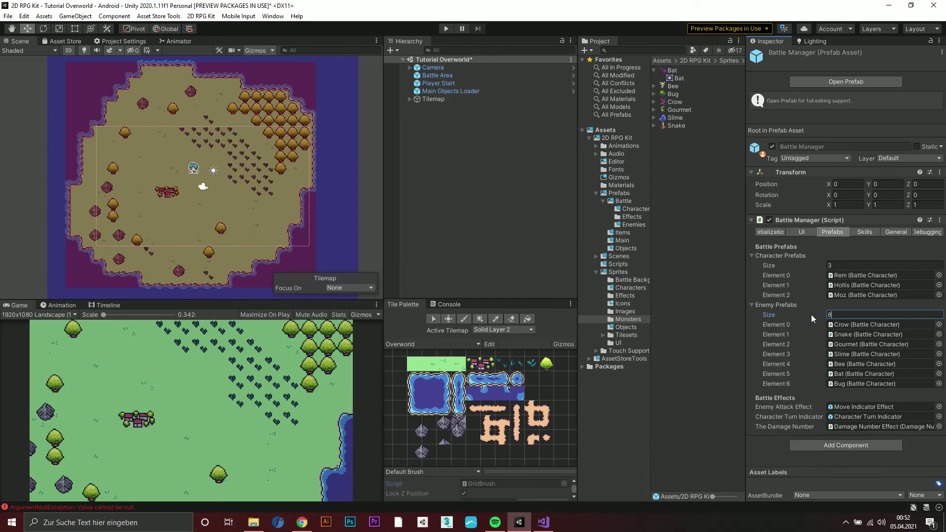
{"action": "key", "text": "Return"}
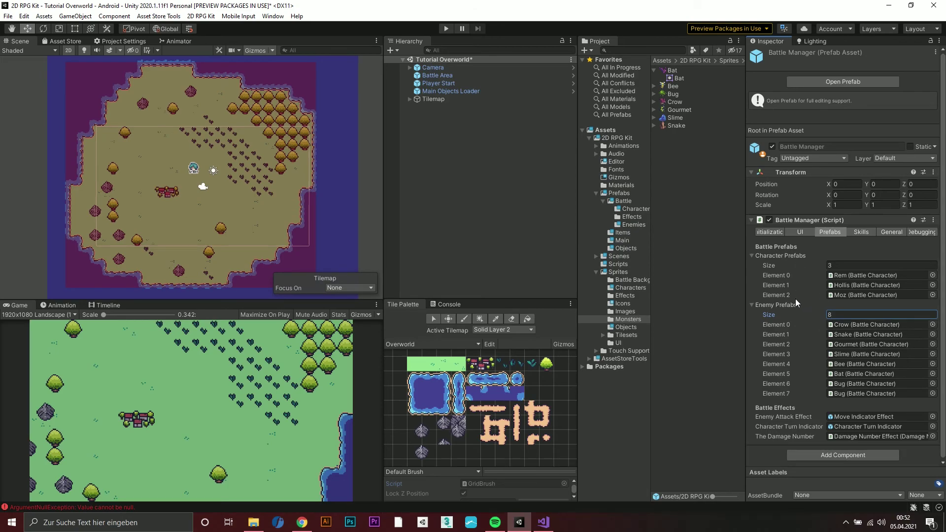
{"action": "left_click", "coordinate": [614, 226]}
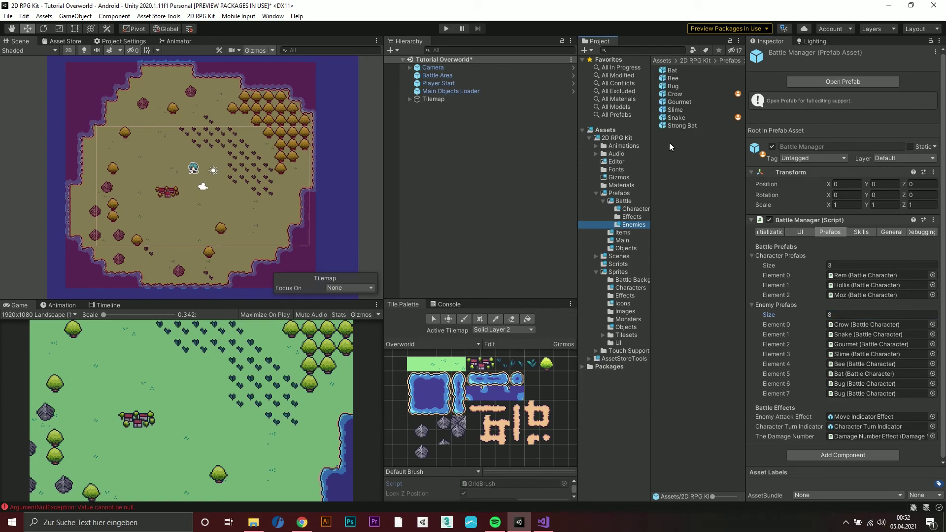
{"action": "left_click_drag", "start_coordinate": [690, 126], "coordinate": [836, 393]}
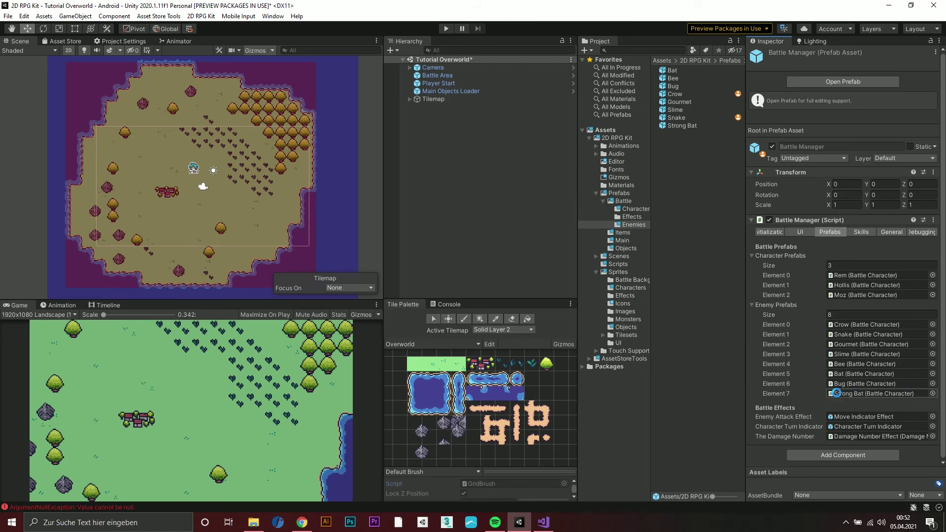